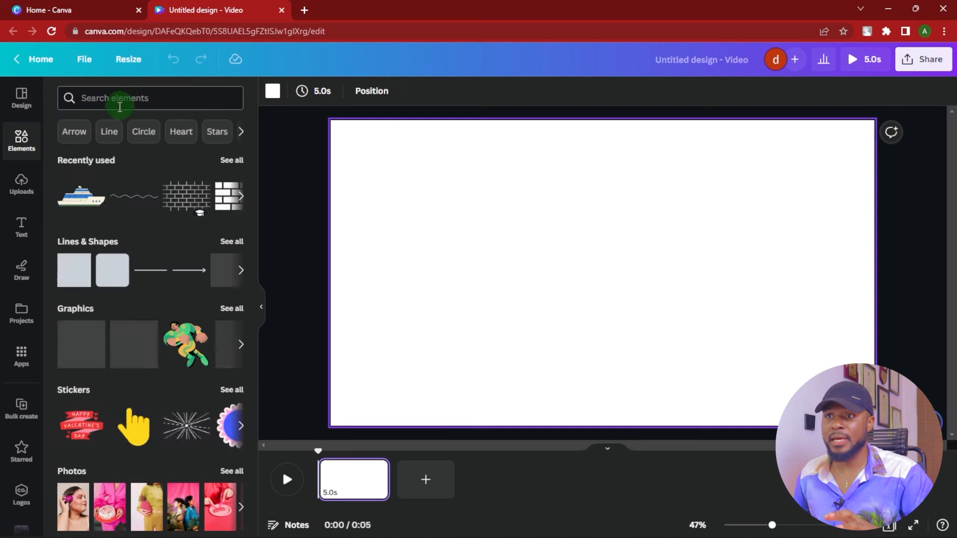
Step: Add a square shape and stretch it into a rectangle spanning the full width of the page's lower part
left_click(80, 280)
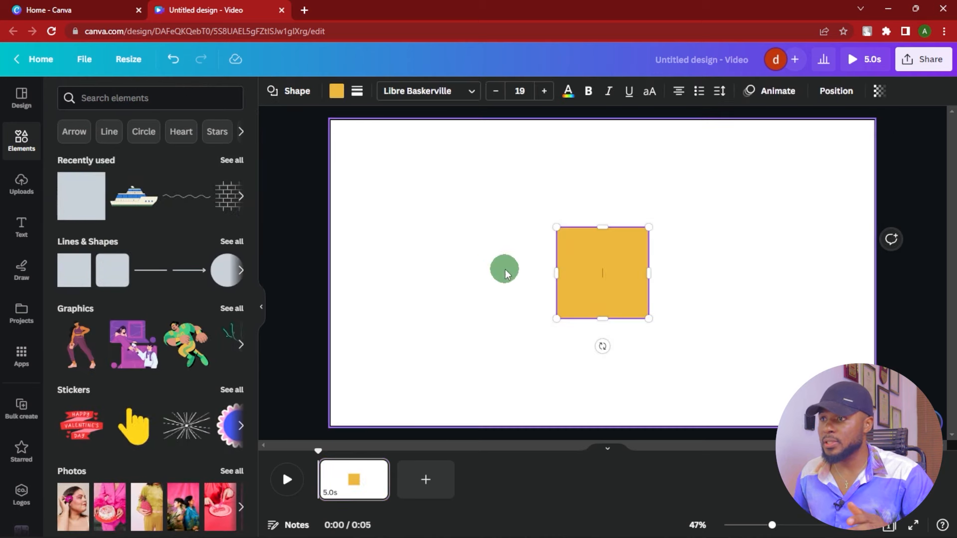
left_click_drag(565, 252, 391, 292)
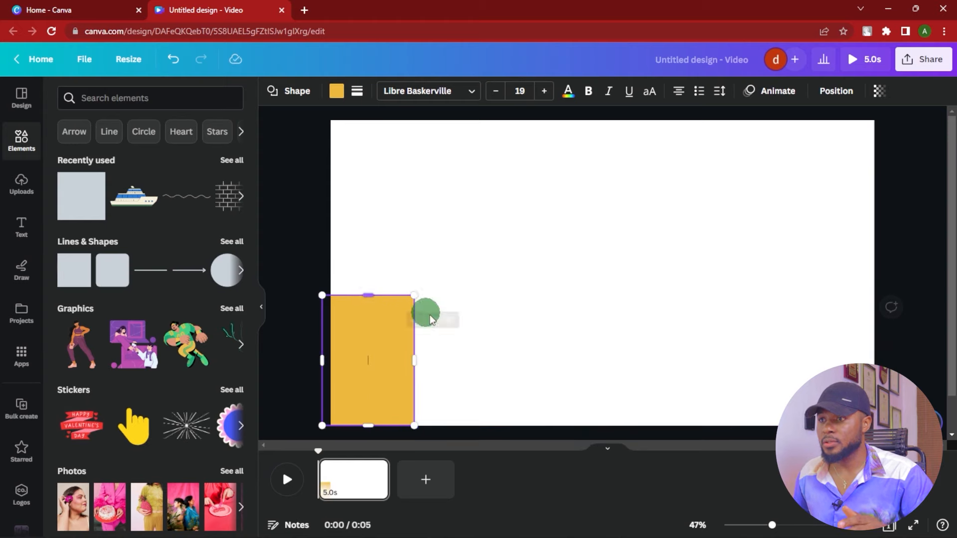
left_click_drag(414, 358, 900, 356)
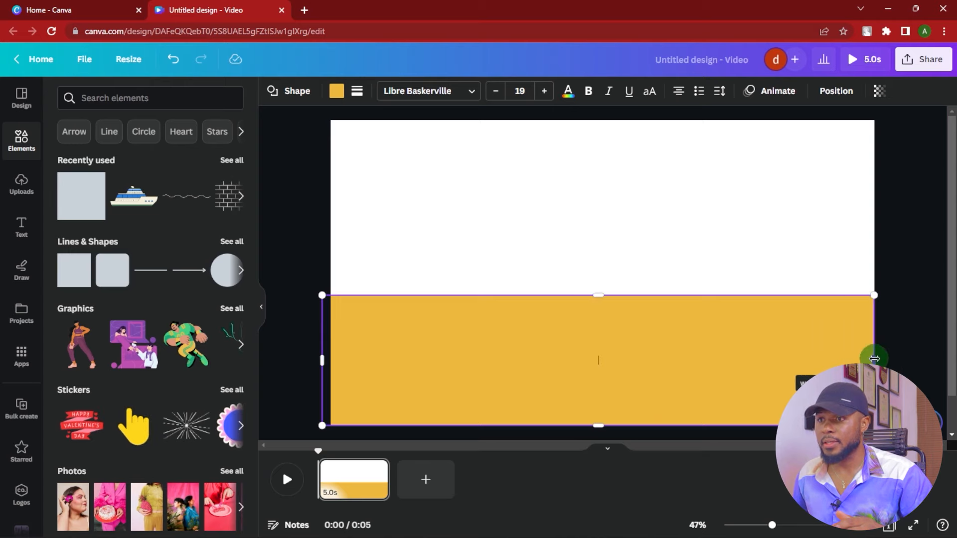
left_click_drag(875, 358, 875, 358)
Step: Place a copy of the rectangle above the first one and resize it to fill the rest of the page
left_click_drag(503, 339, 551, 175)
left_click_drag(603, 256, 598, 294)
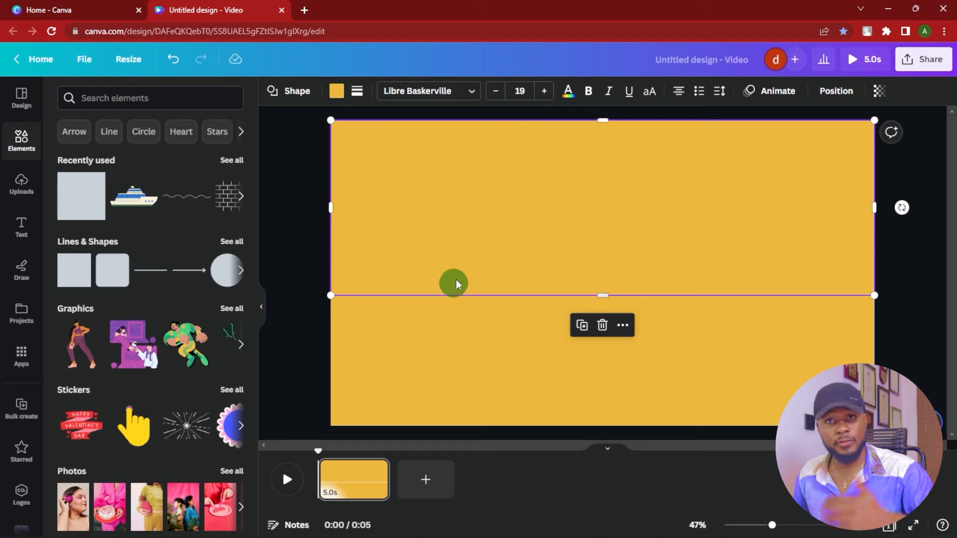
Step: Recolor the lower rectangle to the custom blue #31AFFF as water
left_click(470, 363)
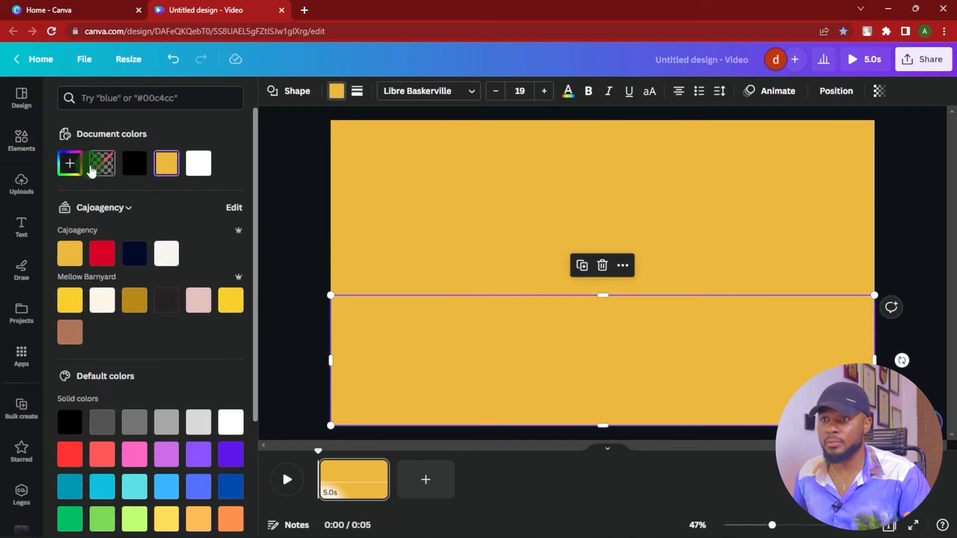
left_click(70, 163)
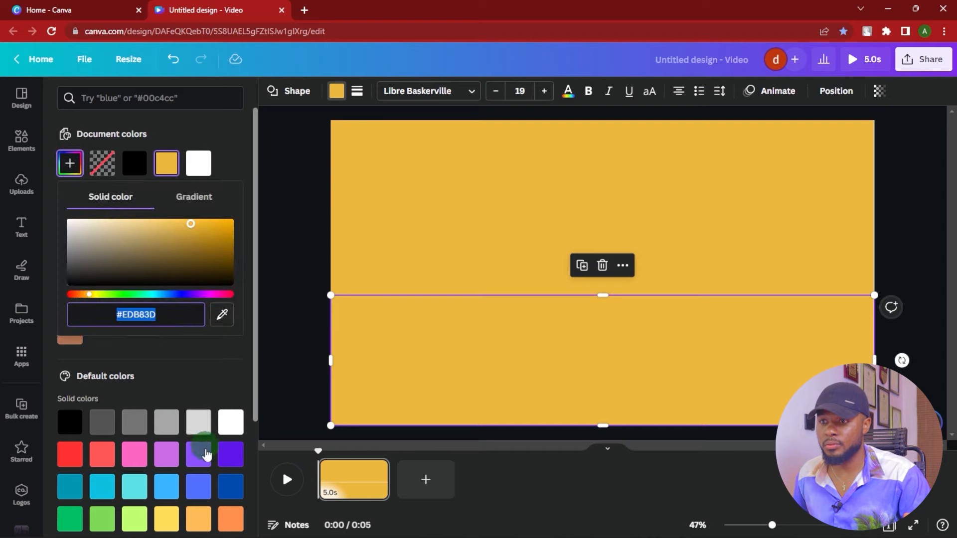
left_click(199, 488)
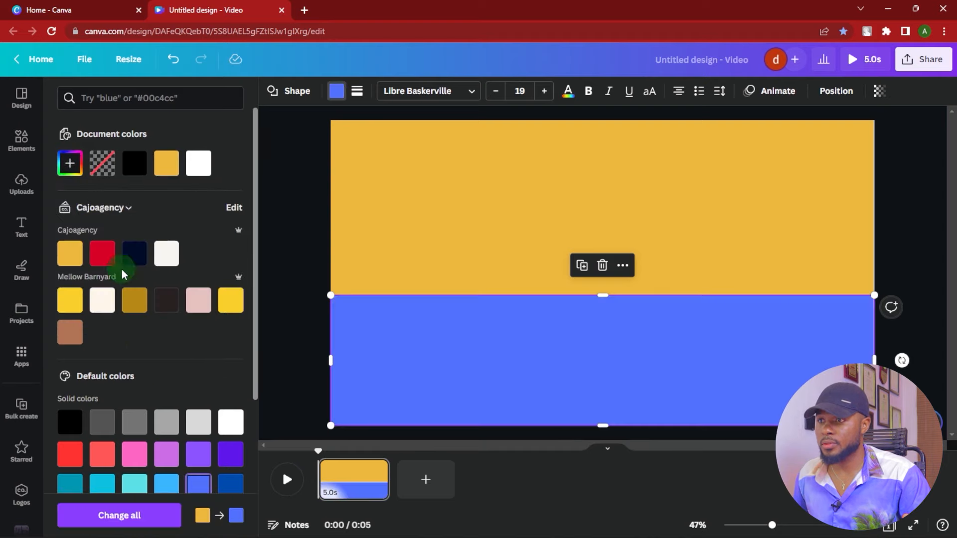
left_click(71, 170)
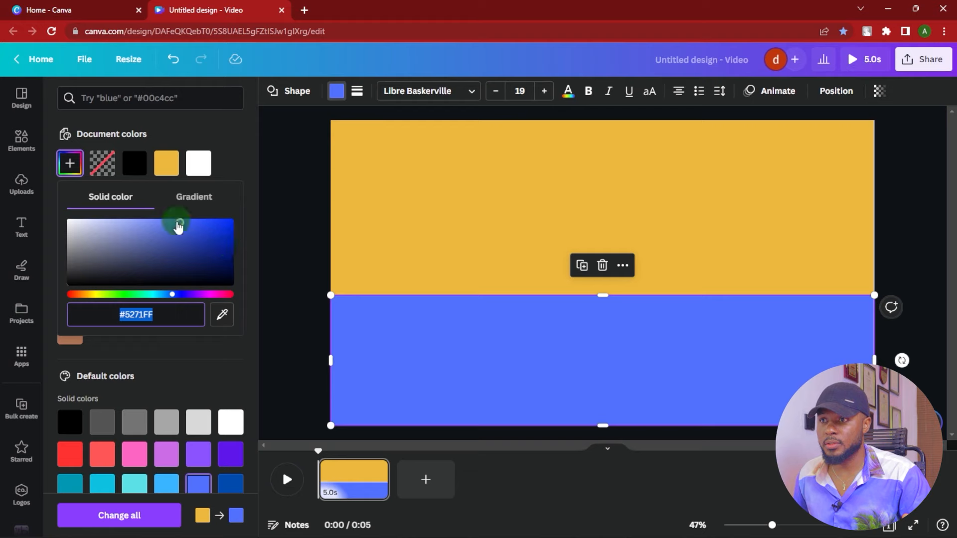
left_click(165, 231)
left_click_drag(165, 231, 212, 214)
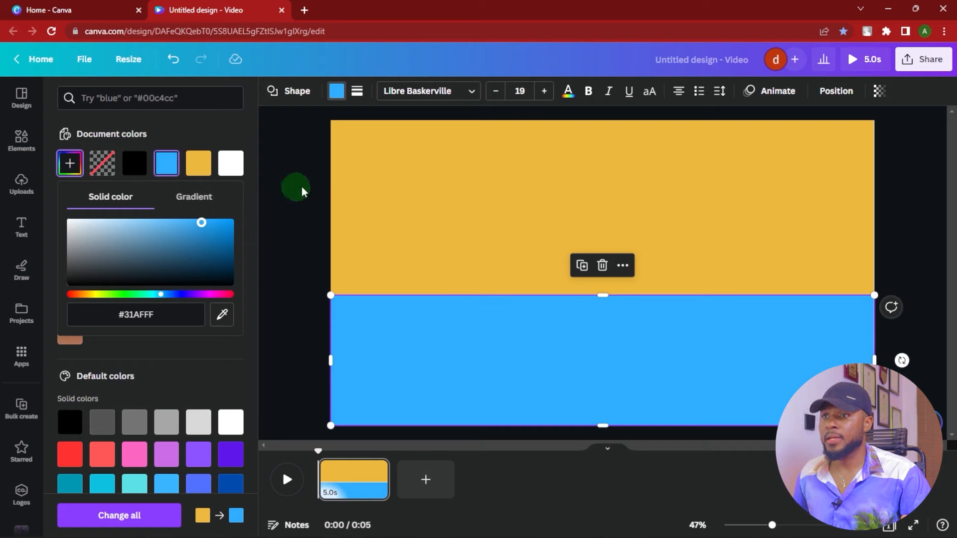
Step: Recolor the upper rectangle to the custom light blue #A1DAFF as sky
left_click(372, 188)
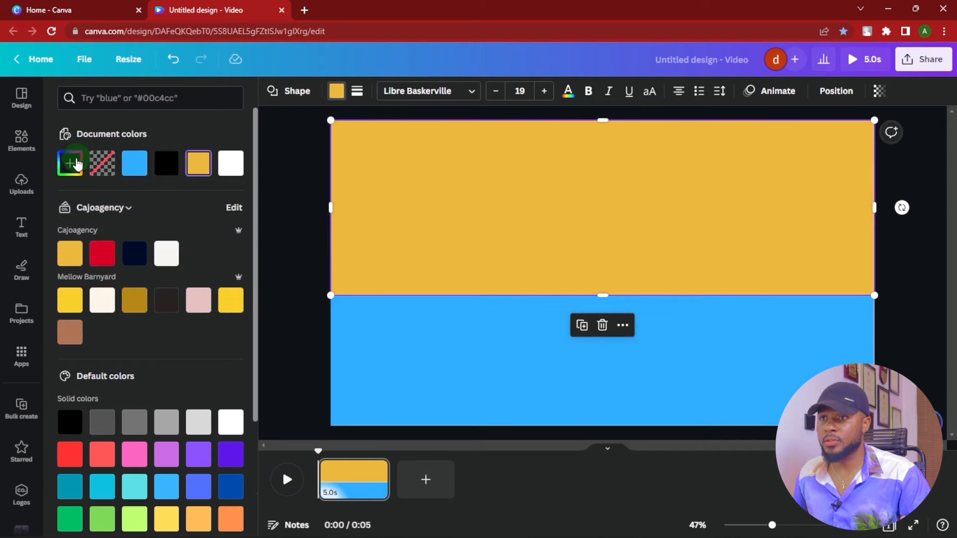
left_click(135, 163)
left_click(55, 162)
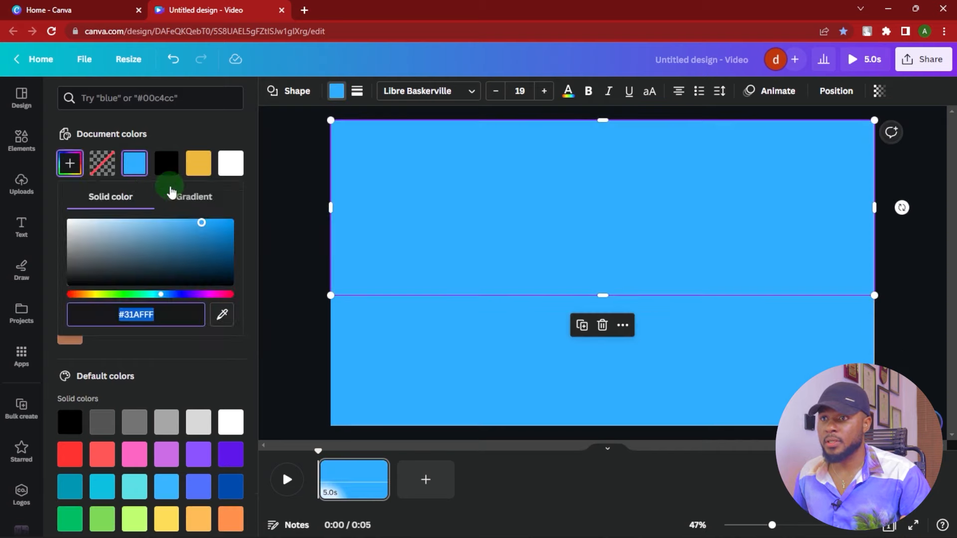
left_click_drag(169, 224, 129, 223)
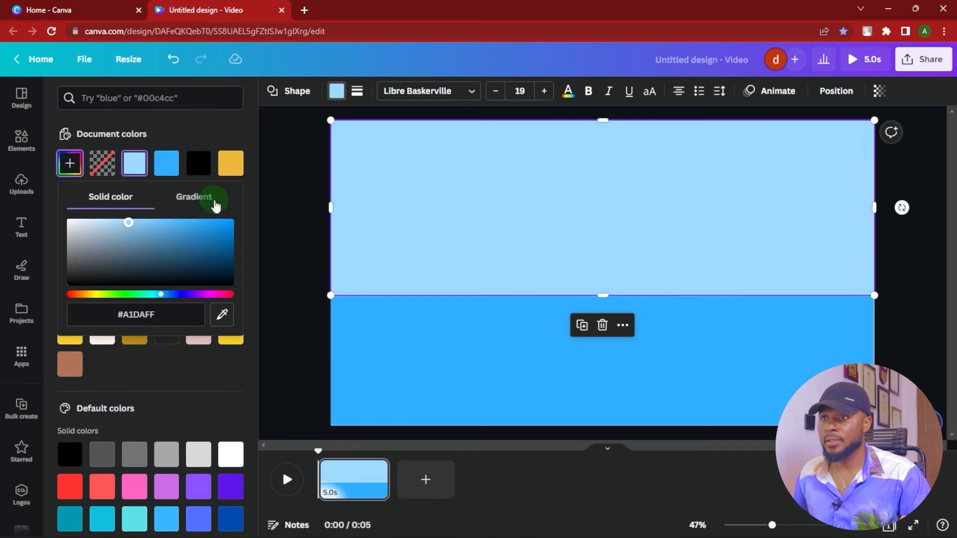
left_click(359, 202)
left_click(295, 221)
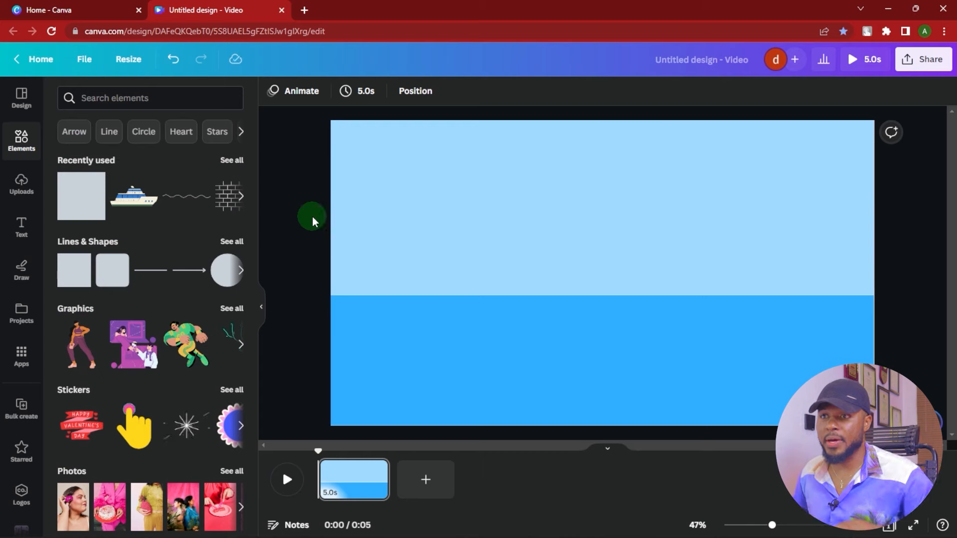
Step: Search the elements for "Bricks" and browse all matching graphics
left_click(128, 100)
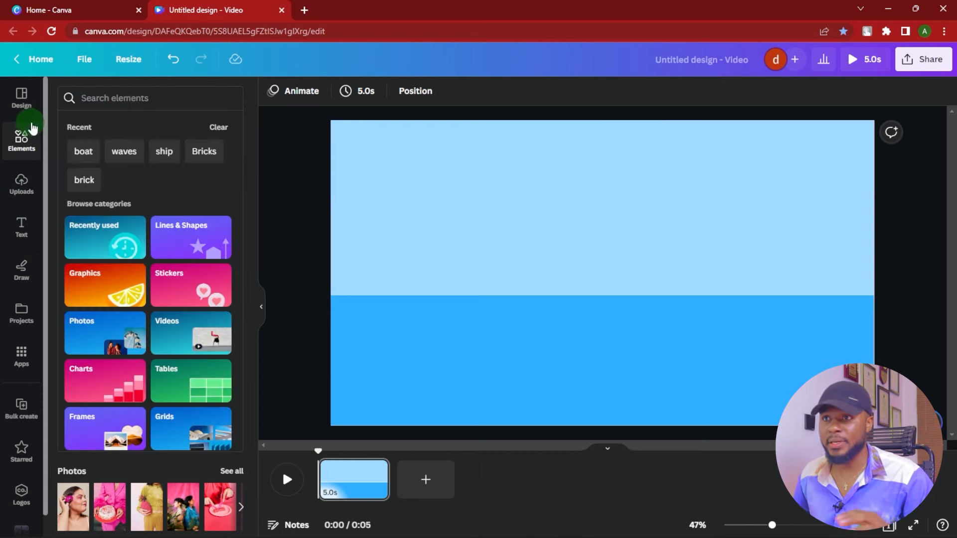
left_click(95, 94)
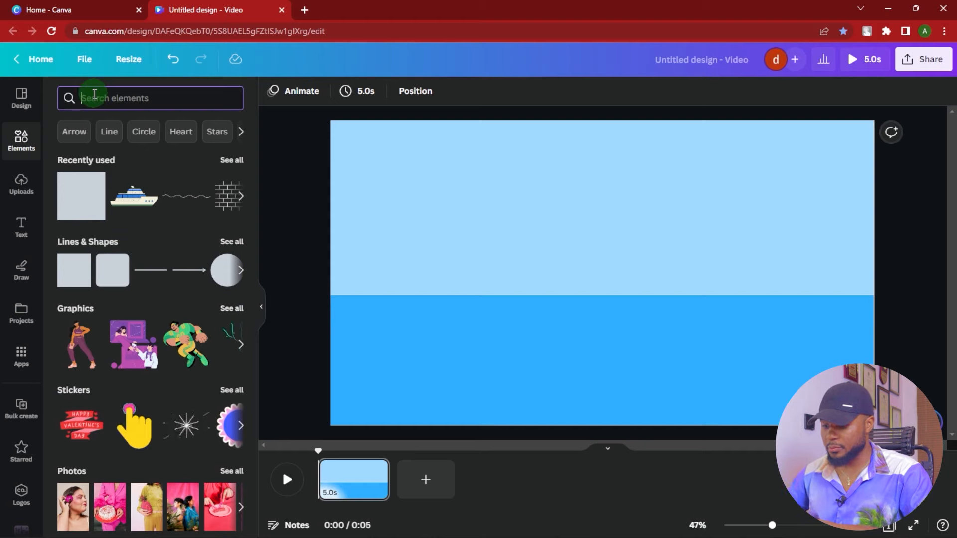
type("bricks")
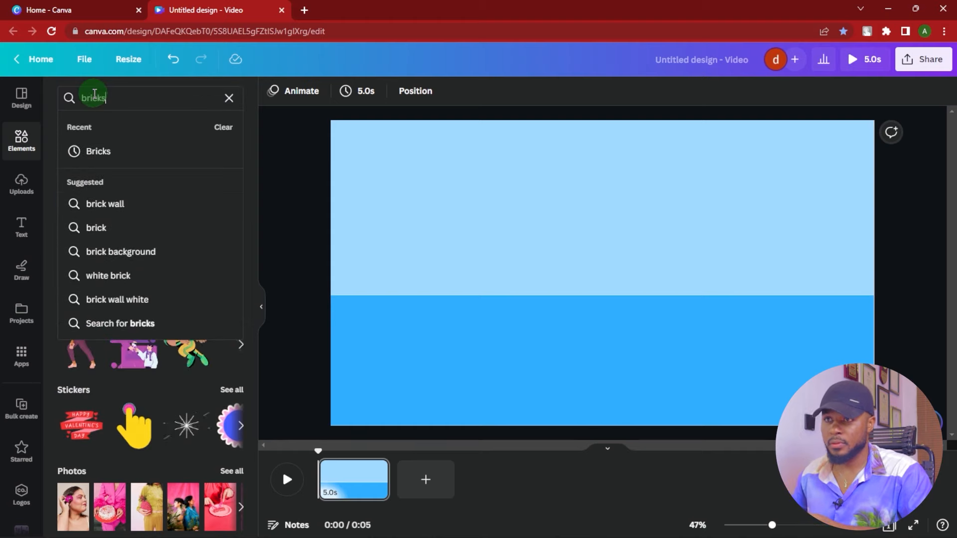
left_click(113, 151)
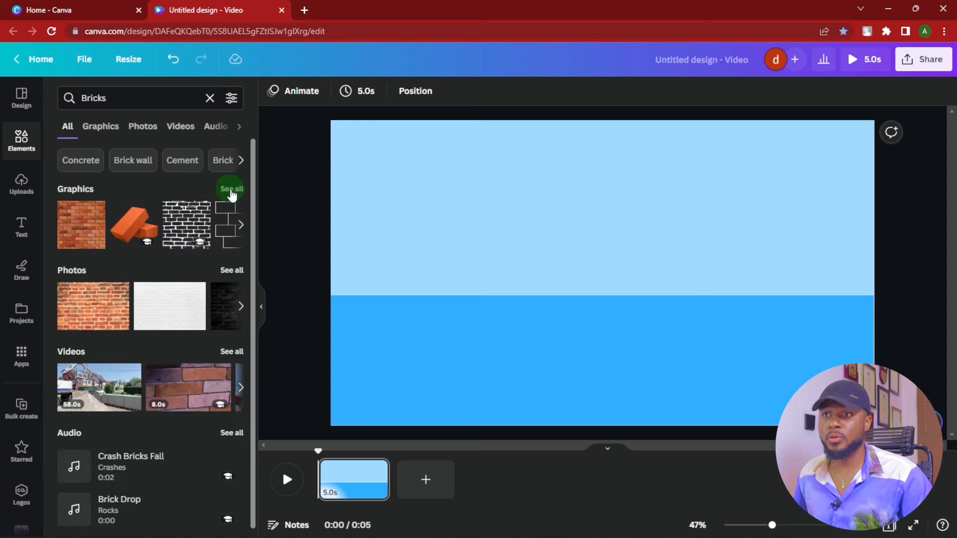
left_click(232, 189)
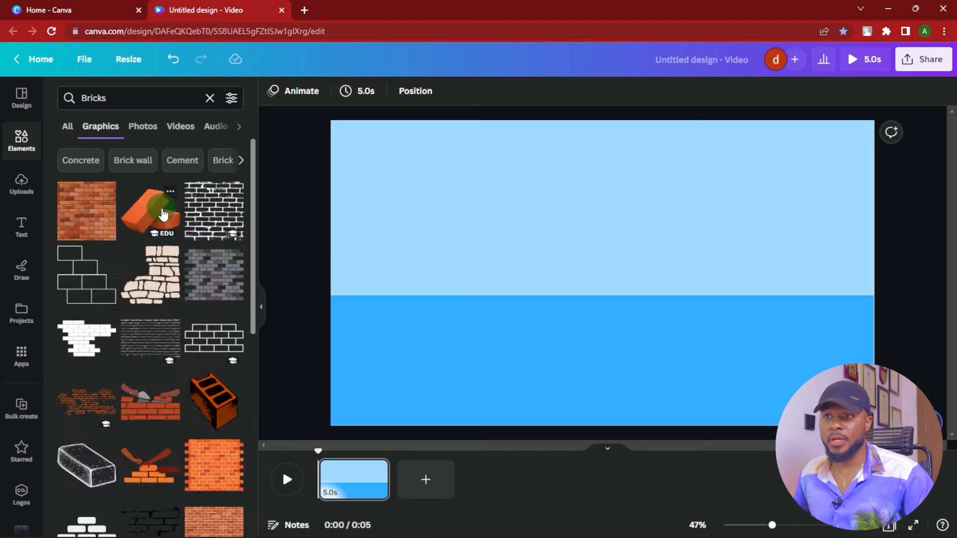
scroll(150, 208, "down", 2)
scroll(159, 212, "up", 3)
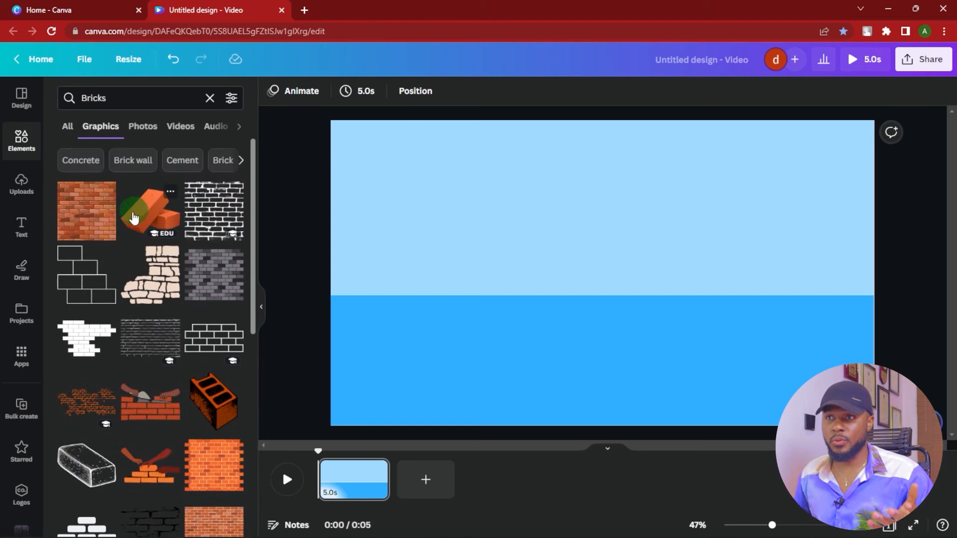
Step: Add the red brick wall graphic and shrink it to a small tile at the page's left edge, resting on the water line
left_click(101, 217)
left_click_drag(615, 259, 403, 219)
left_click(399, 199)
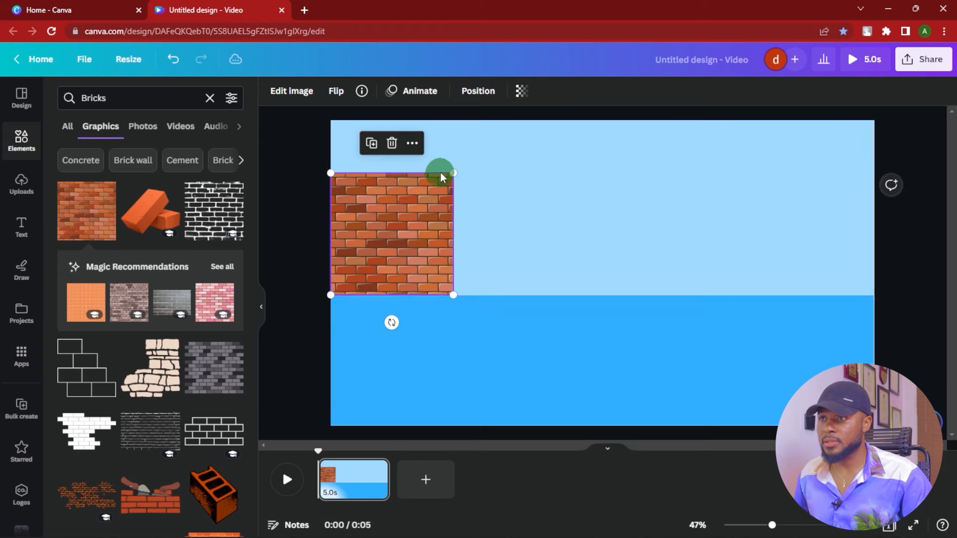
left_click_drag(455, 172, 420, 302)
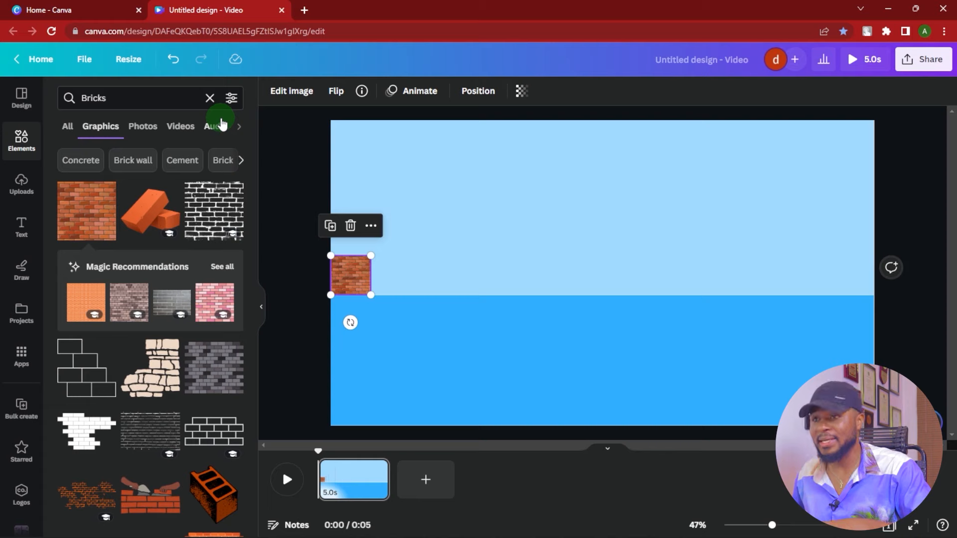
Step: Duplicate the brick tile and align the copy flush against the right side of the first one
key("ctrl+d")
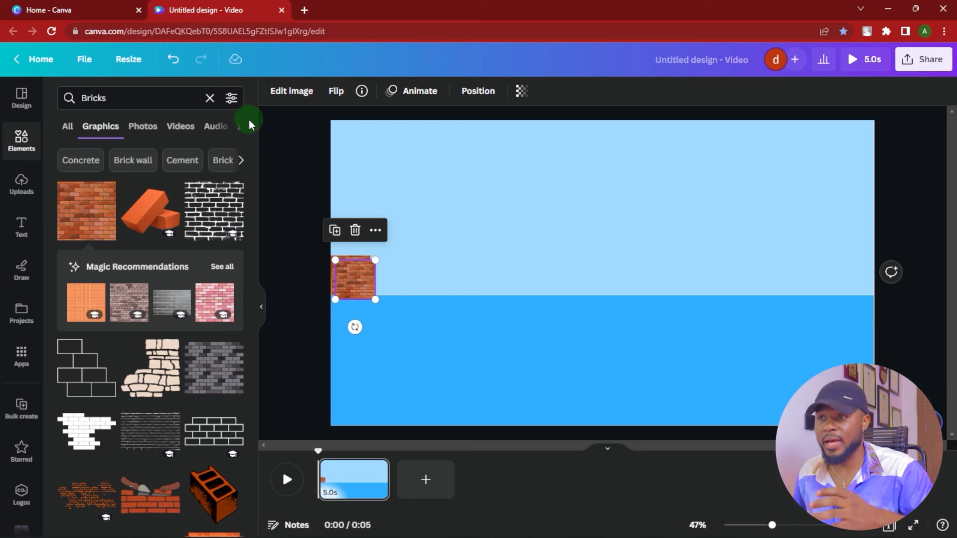
left_click_drag(358, 286, 401, 282)
left_click(482, 283)
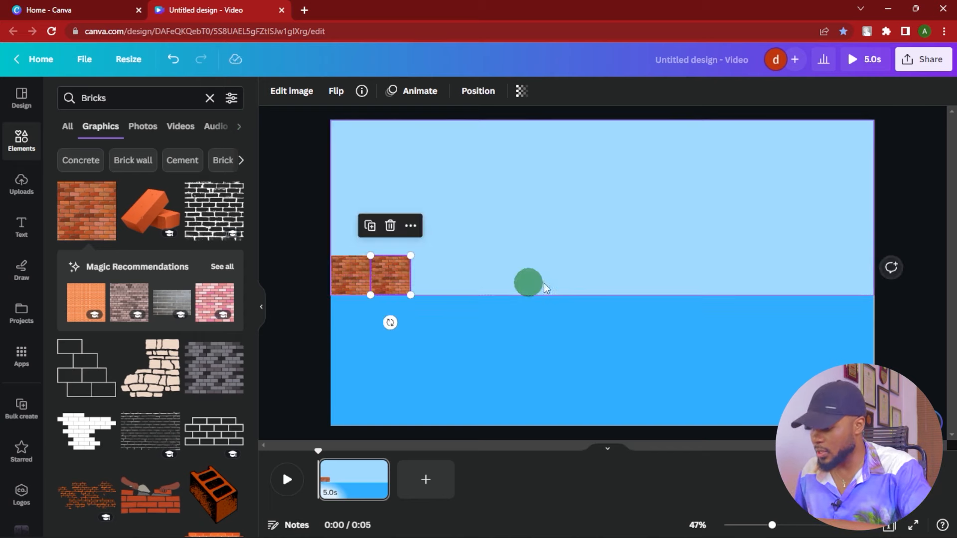
left_click(597, 282)
left_click(372, 277)
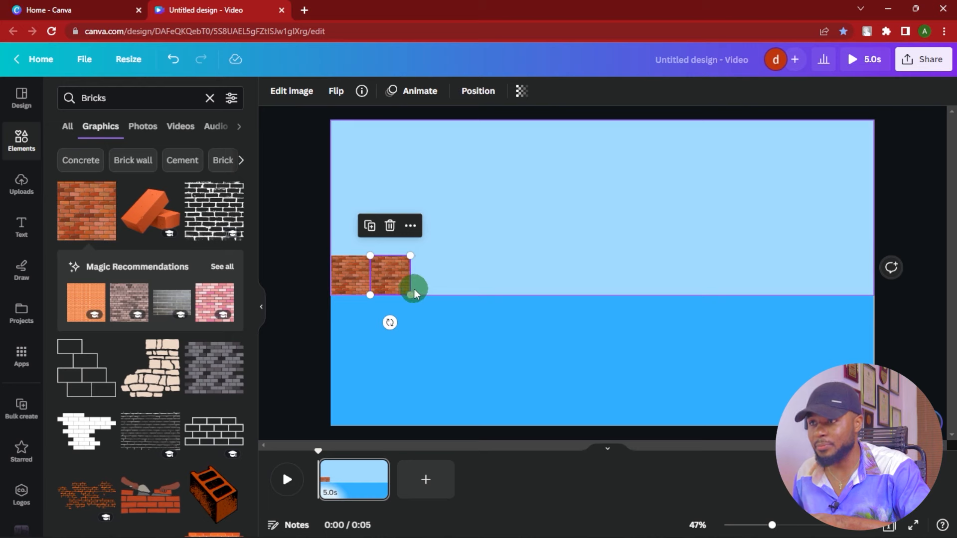
Step: Repeat the spaced duplication of the brick tile until the wall spans the full page width
key("ctrl+d")
key("ctrl+d")
key("ctrl+d")
key("ctrl+d")
key("ctrl+d")
key("ctrl+d")
key("ctrl+d")
key("ctrl+d")
key("ctrl+d")
key("ctrl+d")
key("ctrl+d")
key("ctrl+d")
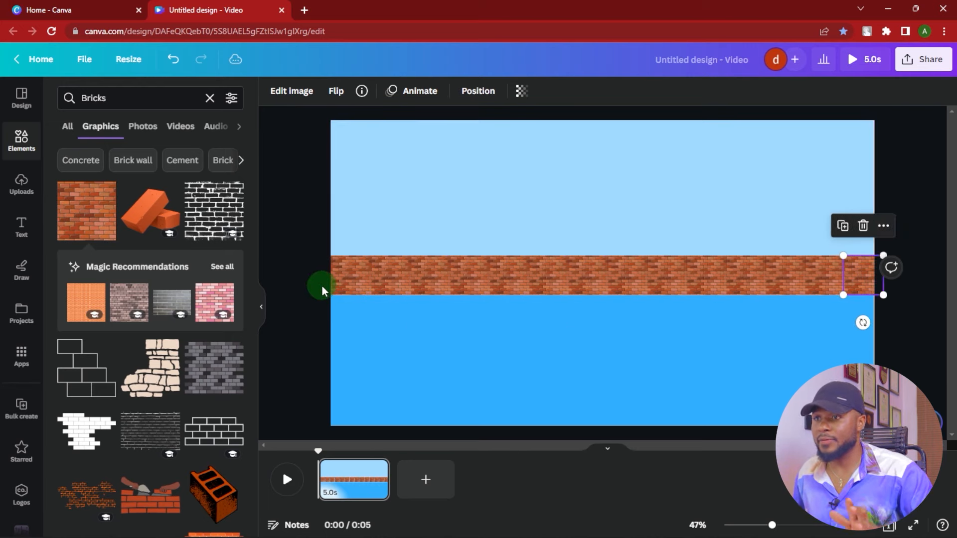
Step: Search the graphics for "bulding" and place the colorful city skyline, enlarged, at the left end of the brick wall
left_click(209, 97)
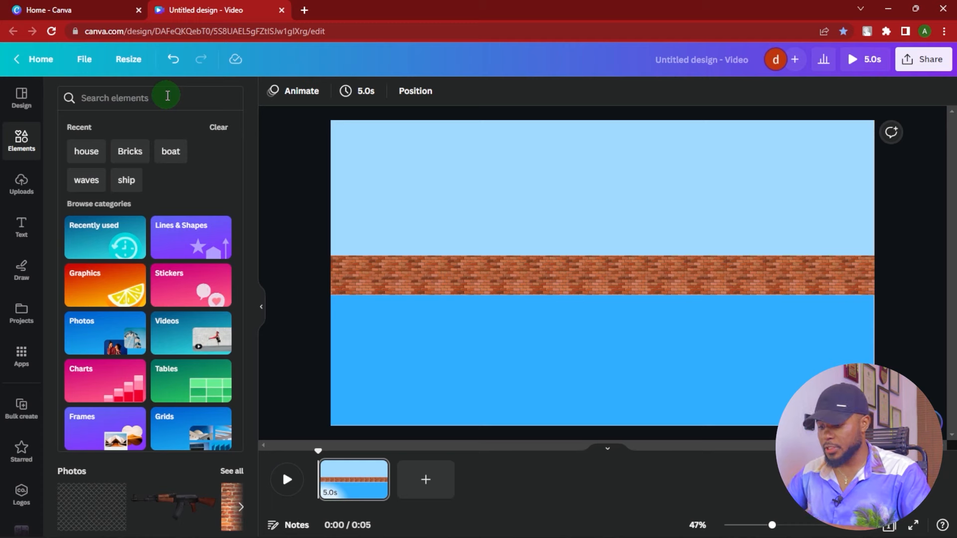
type("bulding")
key("Return")
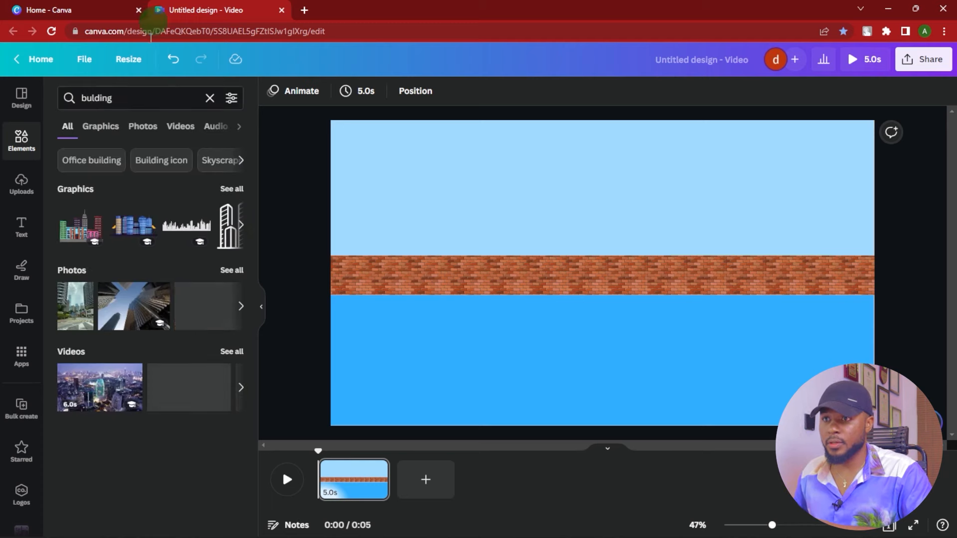
left_click(103, 129)
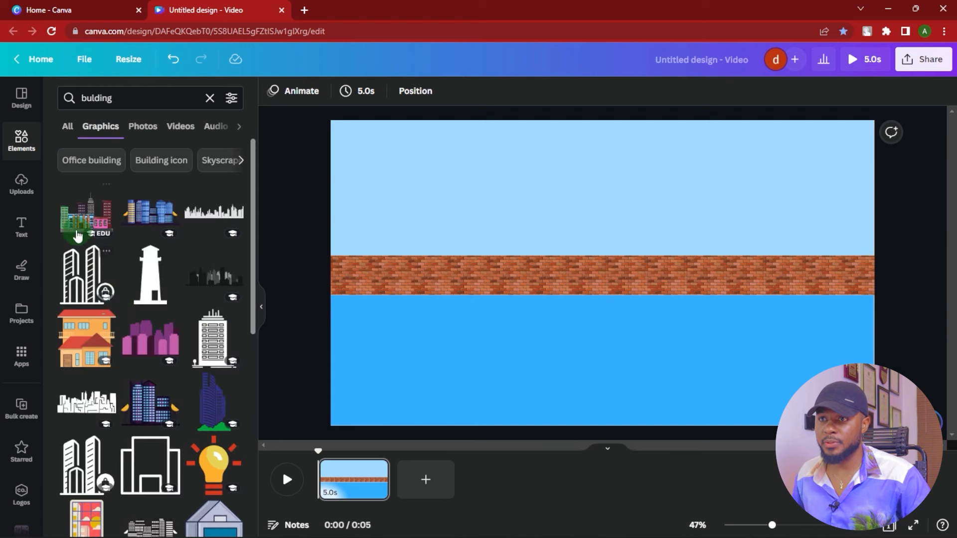
left_click(88, 225)
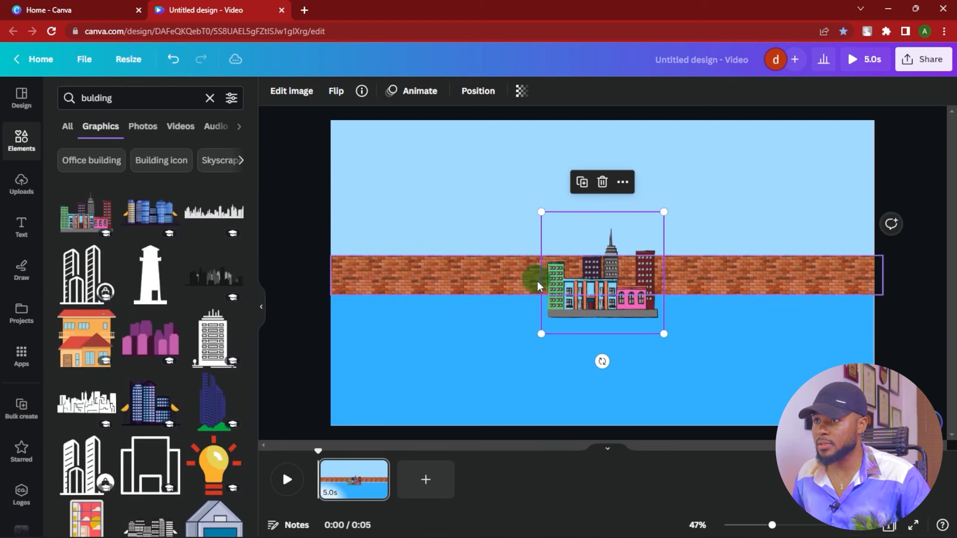
left_click_drag(660, 216, 492, 109)
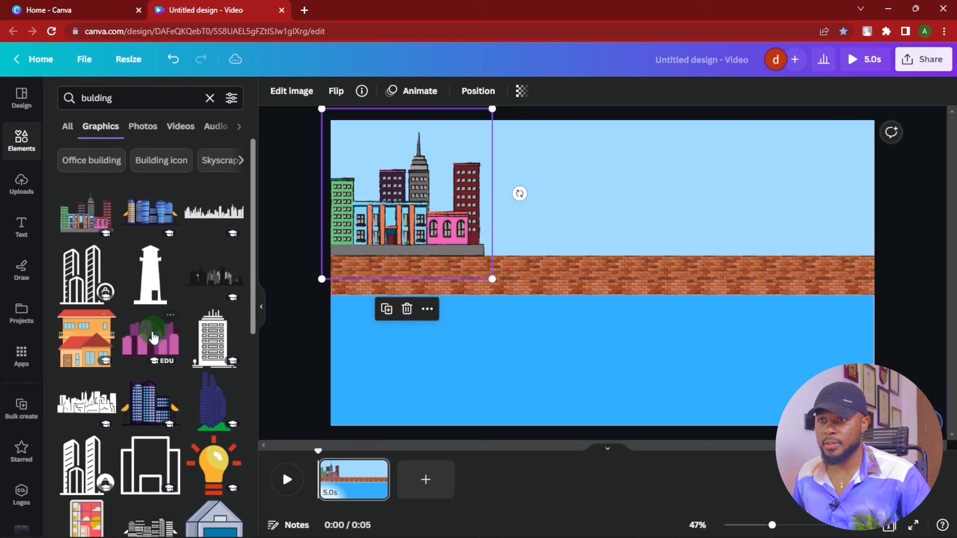
Step: Add the orange house with the red roof and stand it on the brick wall beside the skyline
left_click(86, 338)
left_click_drag(471, 406, 602, 272)
left_click(683, 219)
left_click_drag(683, 220, 563, 202)
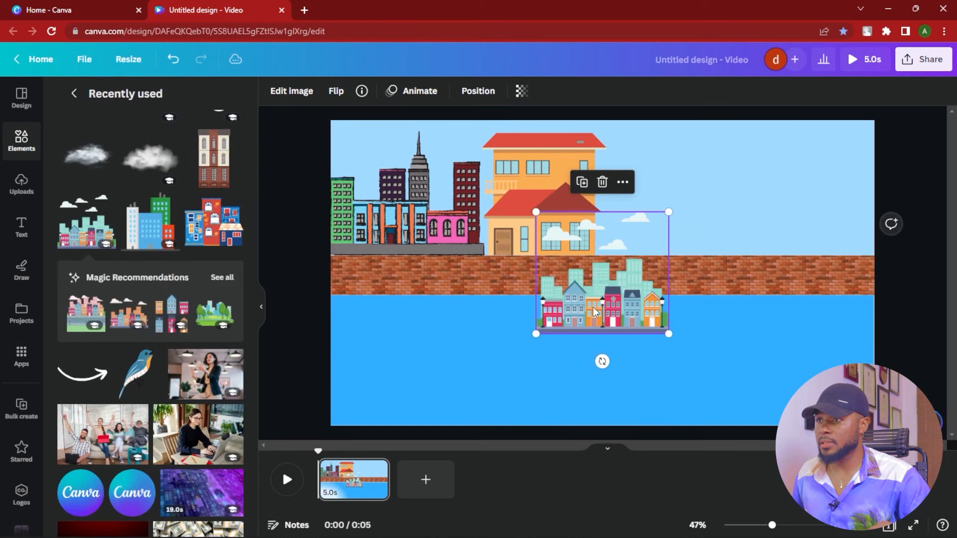
Step: Stand the row-house townscape and the blue, green and red tower blocks on the brick wall, to the right of the orange house
left_click_drag(593, 307, 660, 229)
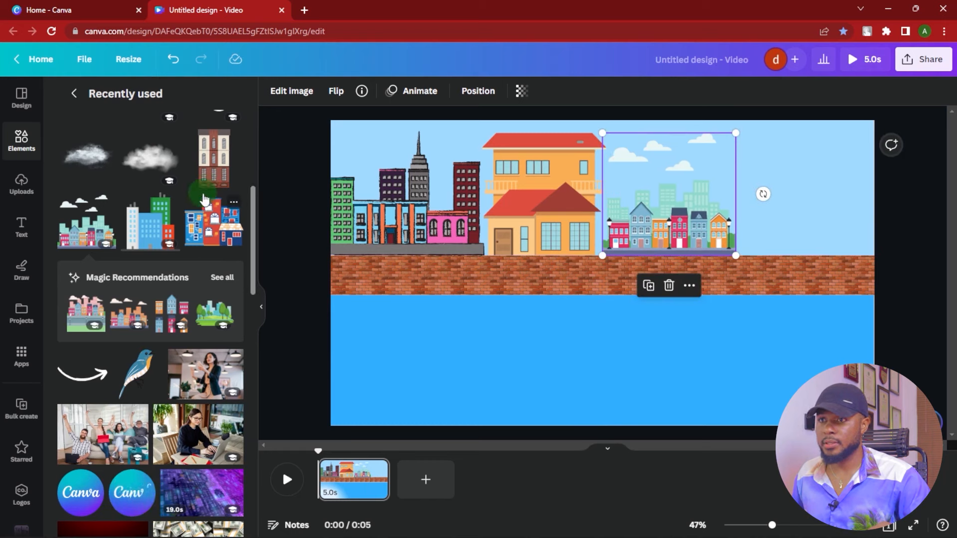
left_click(214, 165)
left_click_drag(603, 283, 866, 198)
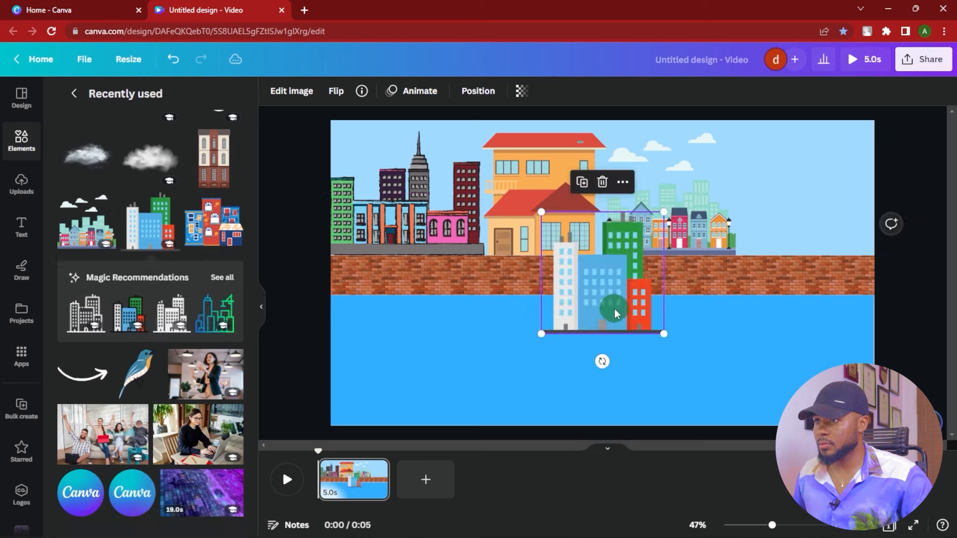
left_click_drag(614, 309, 816, 230)
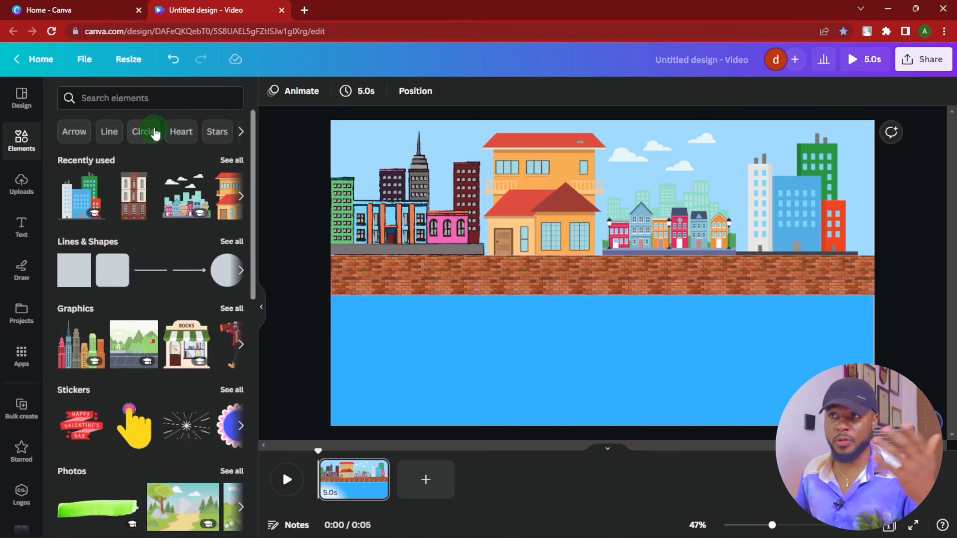
Step: Search the graphics for "ship"
left_click(150, 98)
type("ship")
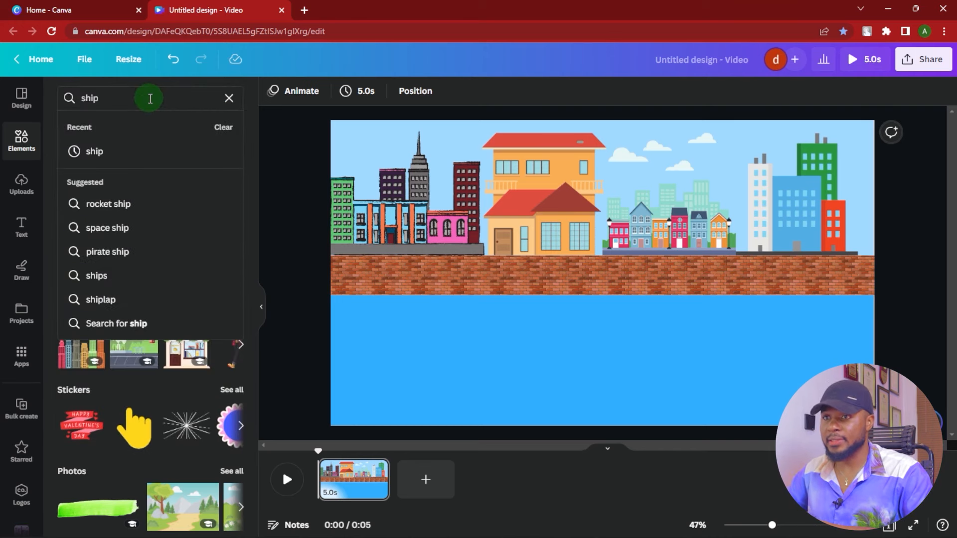
key("Return")
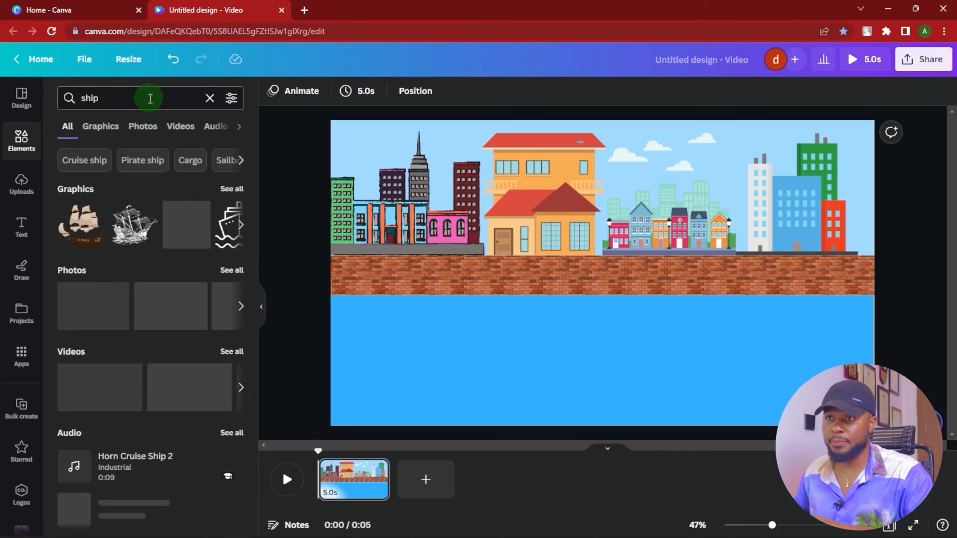
left_click(102, 128)
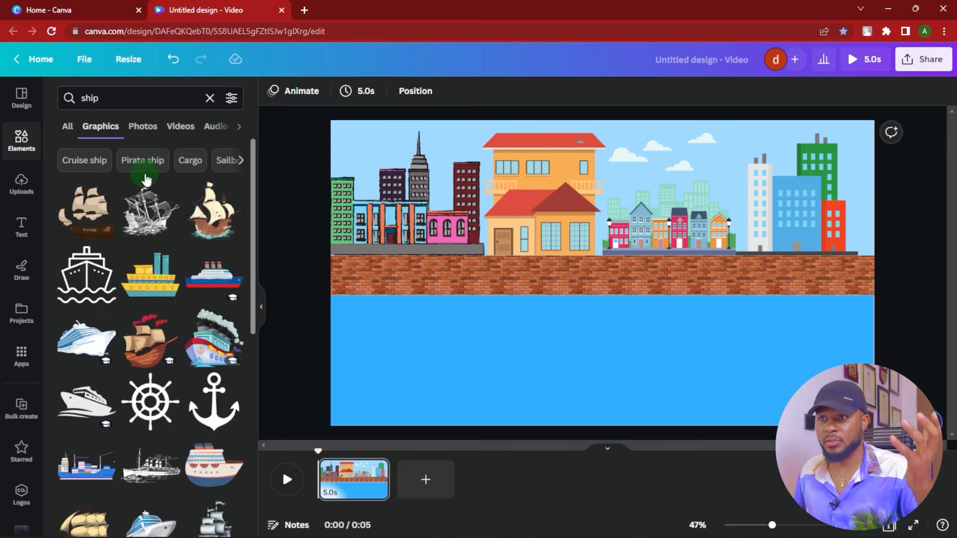
left_click(144, 288)
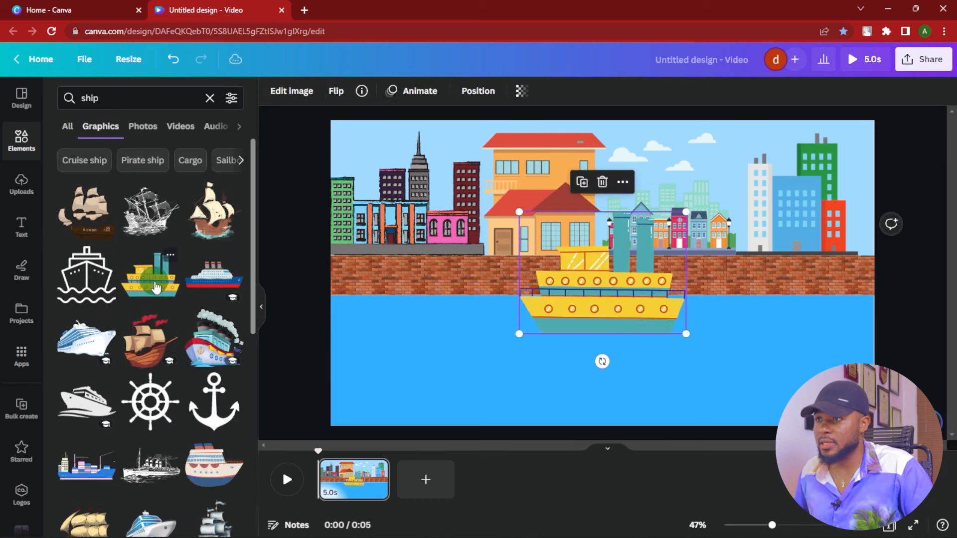
left_click_drag(641, 306, 446, 384)
left_click(446, 384)
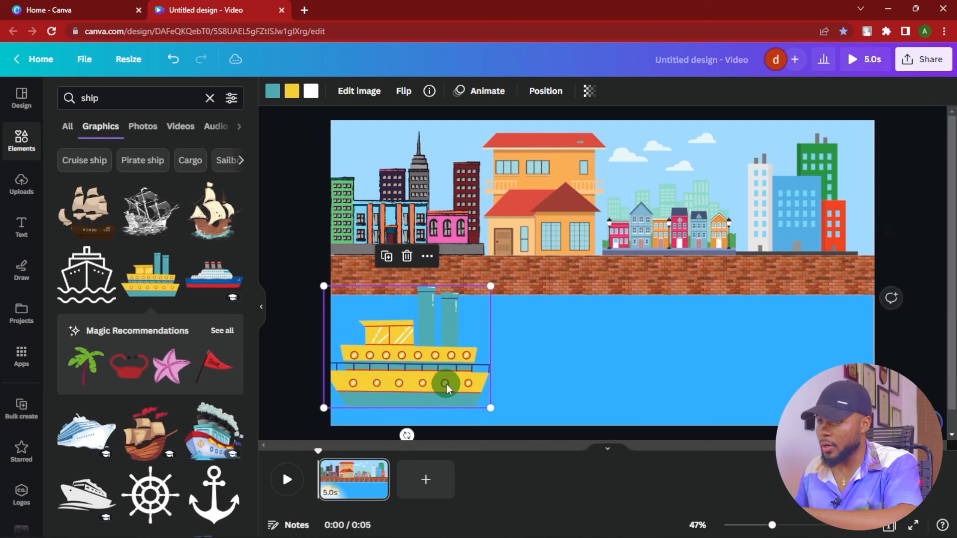
key("Delete")
Step: Add the blue, white and red cruise ship, place it at the left end of the water and enlarge it
left_click(214, 276)
left_click_drag(554, 329, 389, 416)
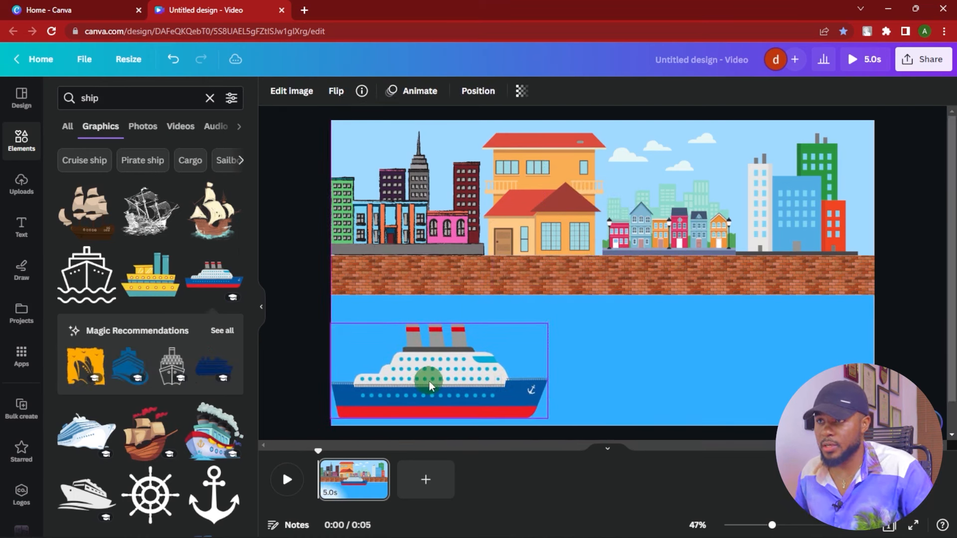
left_click(523, 352)
left_click_drag(546, 328, 586, 315)
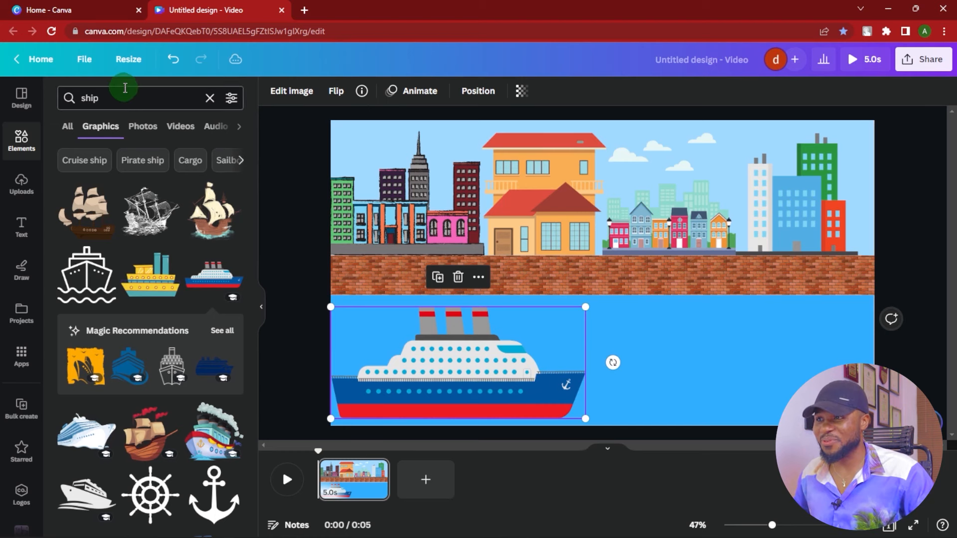
Step: Search the graphics for "Ocean waves" and place the thin wavy line, enlarged, low on the water beside the ship's bow
left_click(144, 98)
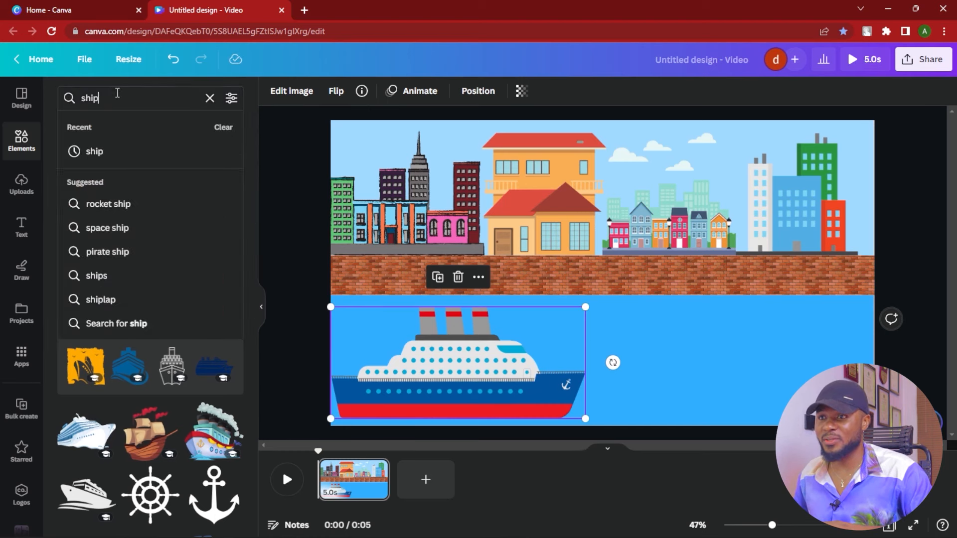
type("waves")
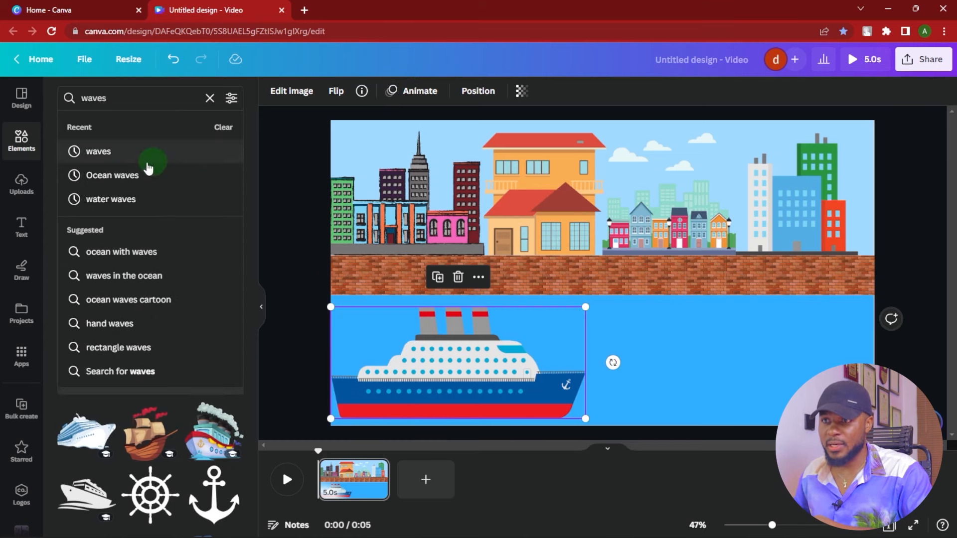
left_click(131, 175)
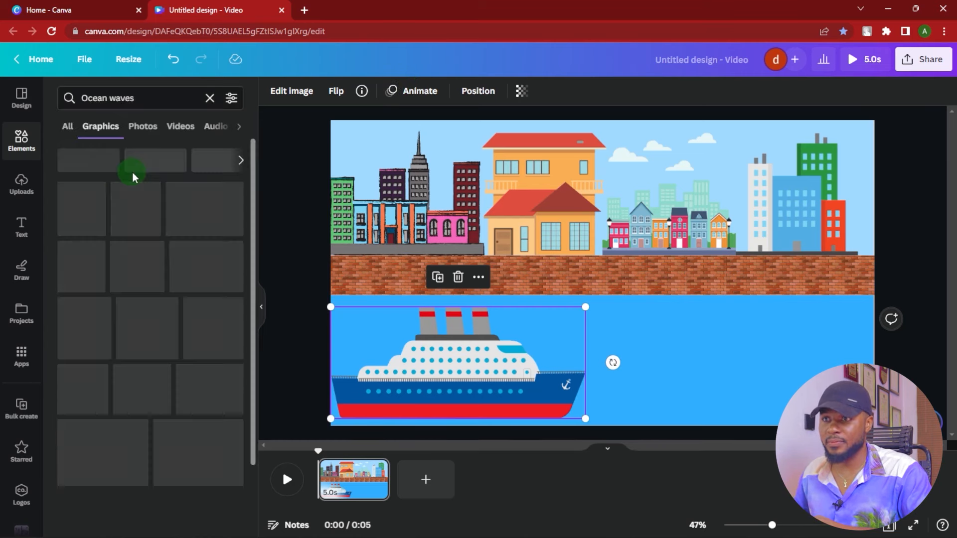
scroll(204, 244, "down", 15)
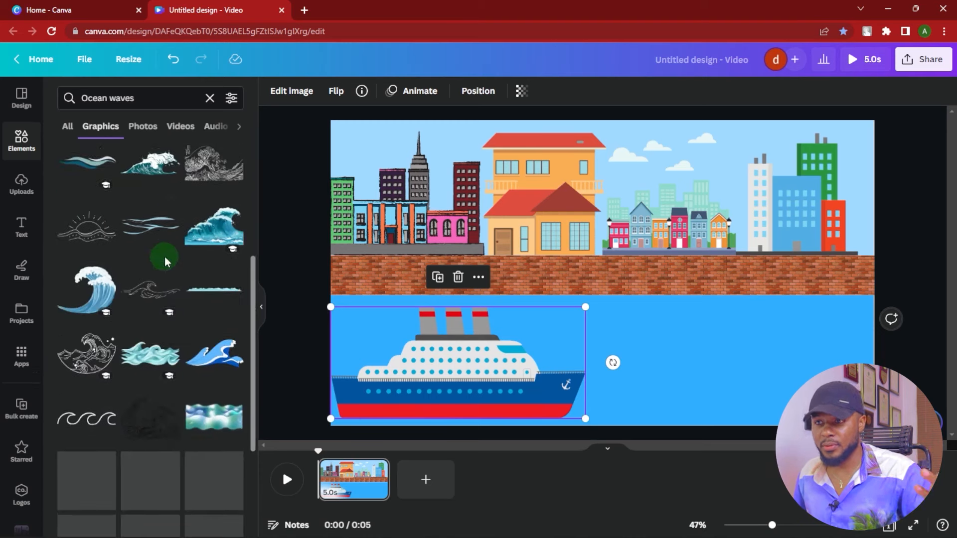
scroll(130, 249, "down", 2)
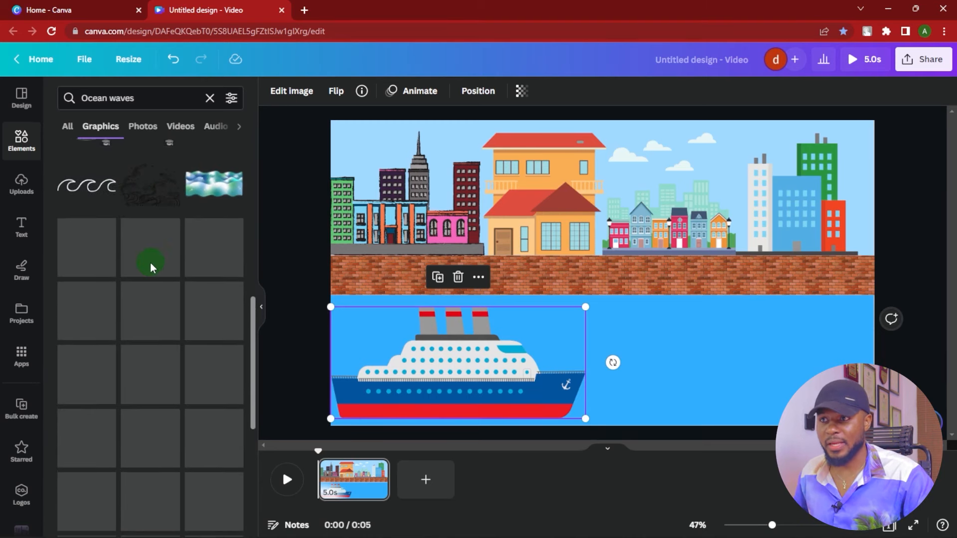
left_click(86, 270)
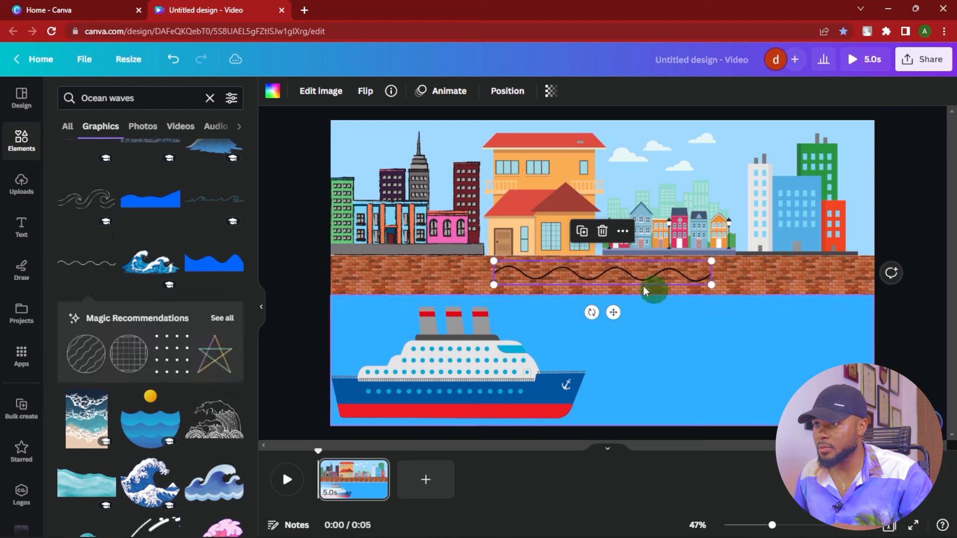
left_click_drag(606, 276, 694, 423)
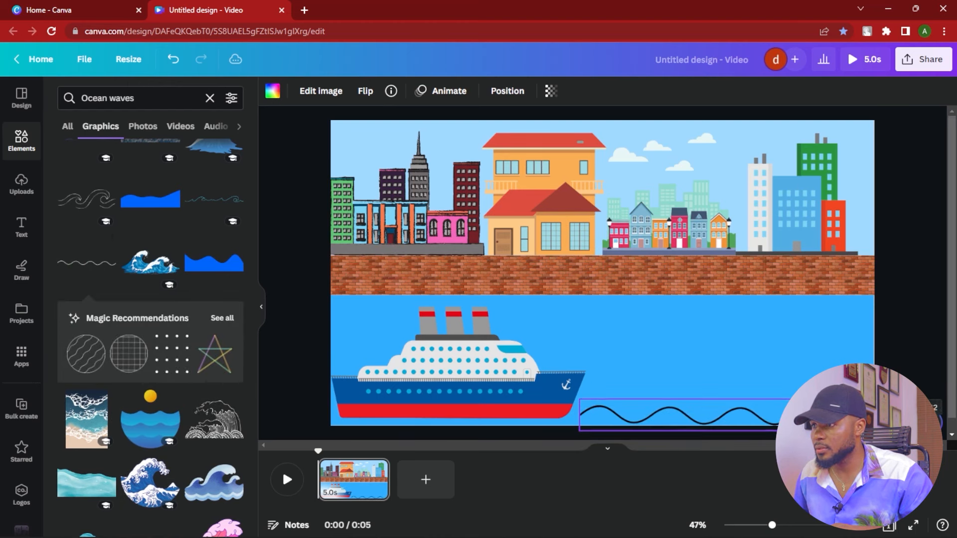
mouse_move(579, 430)
left_mouse_down()
mouse_move(571, 434)
mouse_move(577, 438)
left_mouse_up()
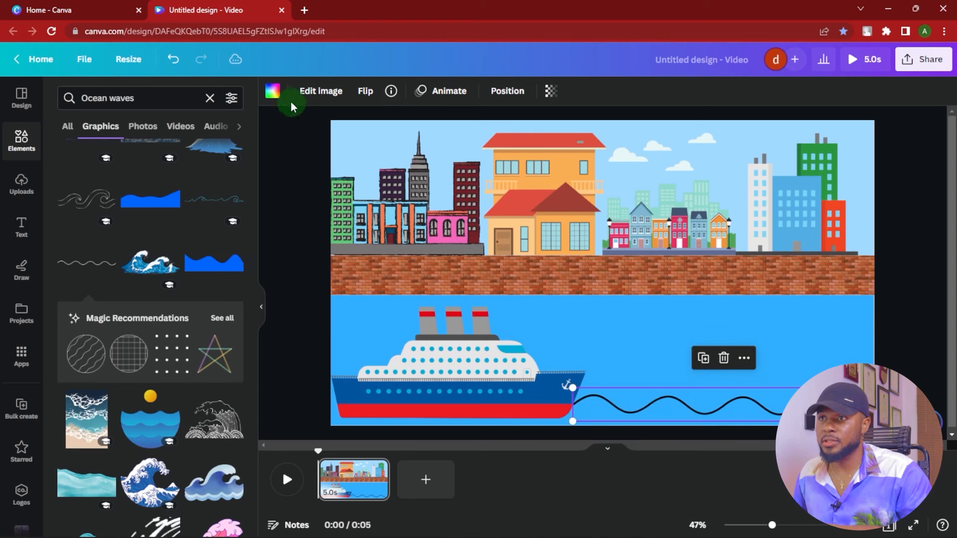
Step: Color the wave line white and set its transparency to 38
left_click(272, 91)
left_click(198, 163)
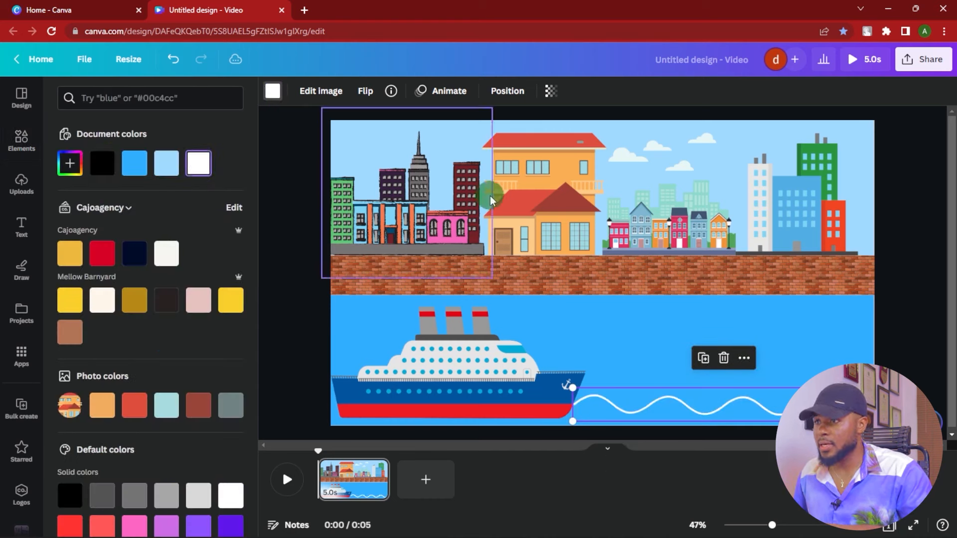
left_click(551, 91)
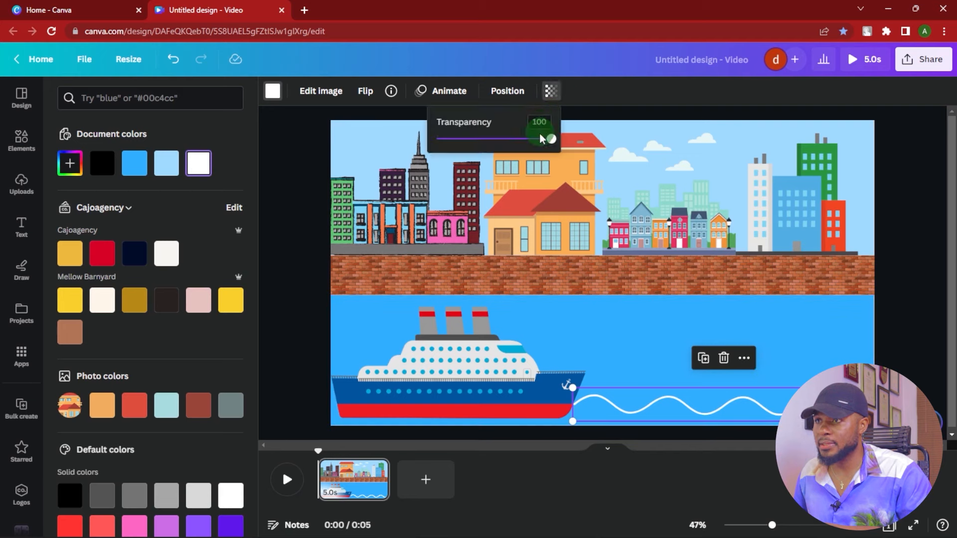
left_click_drag(545, 144, 472, 144)
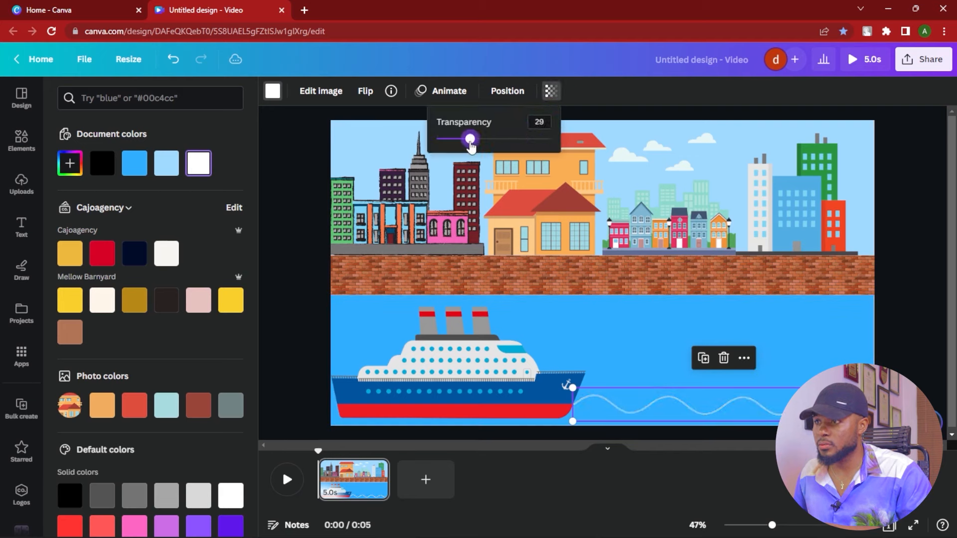
left_click(827, 287)
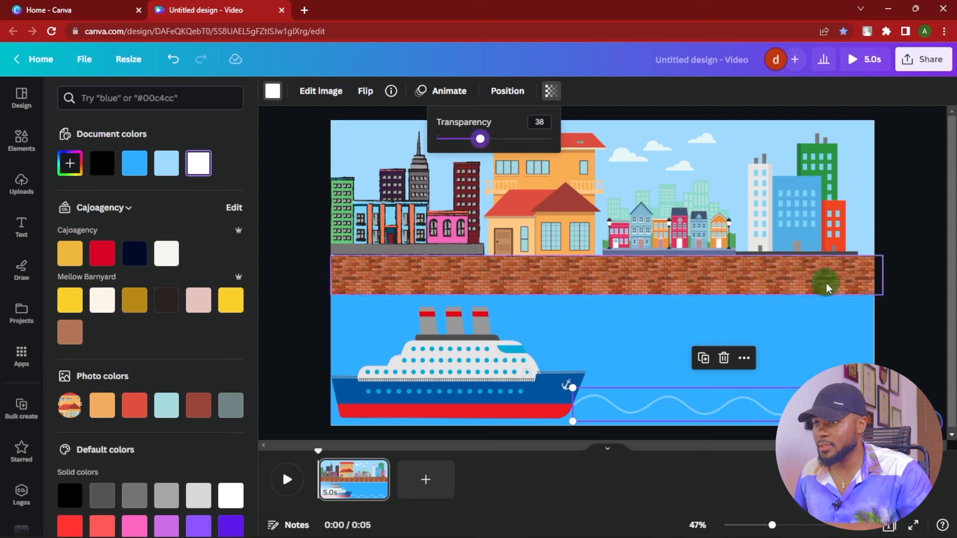
Step: Duplicate the white wave line and place the copy just above the original, shifted slightly to the right
key("ctrl+d")
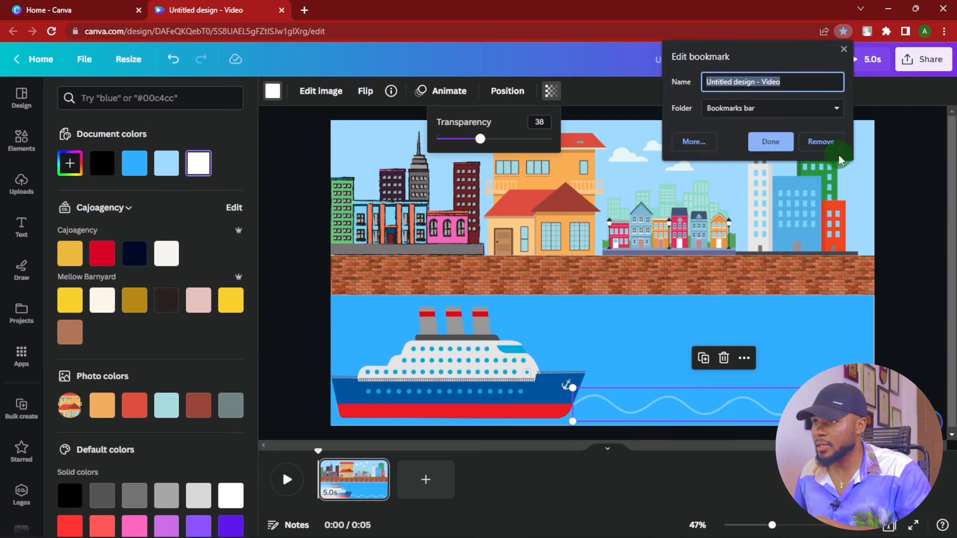
key("Return")
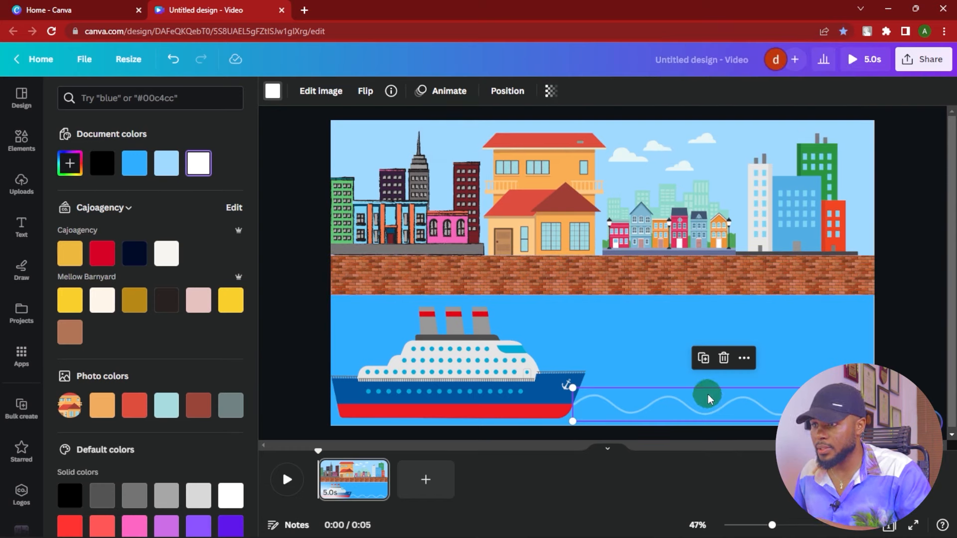
key("ctrl+d")
left_click_drag(715, 413, 717, 382)
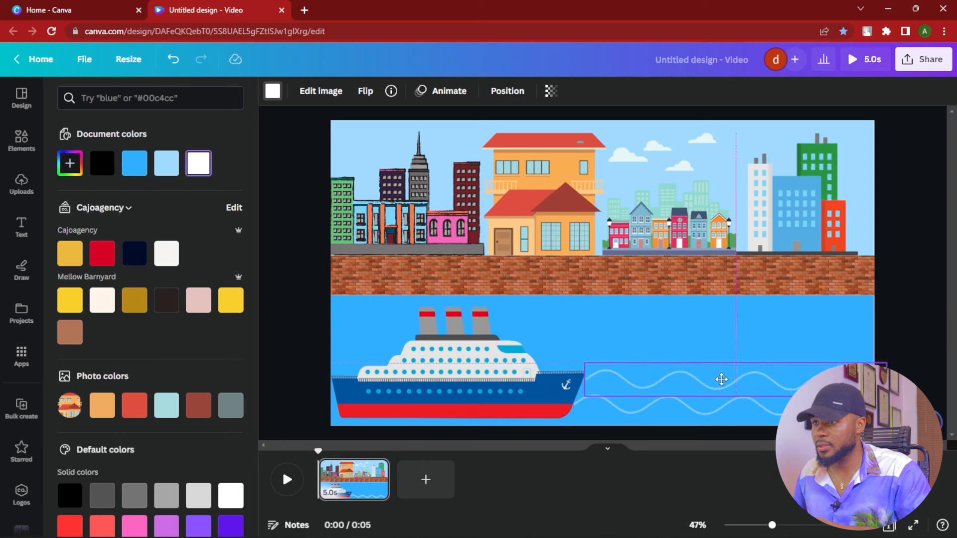
left_click_drag(721, 379, 721, 380)
Step: Fade both wave lines further, setting the transparency of the lower one to 12
left_click(550, 90)
left_click_drag(548, 138, 493, 140)
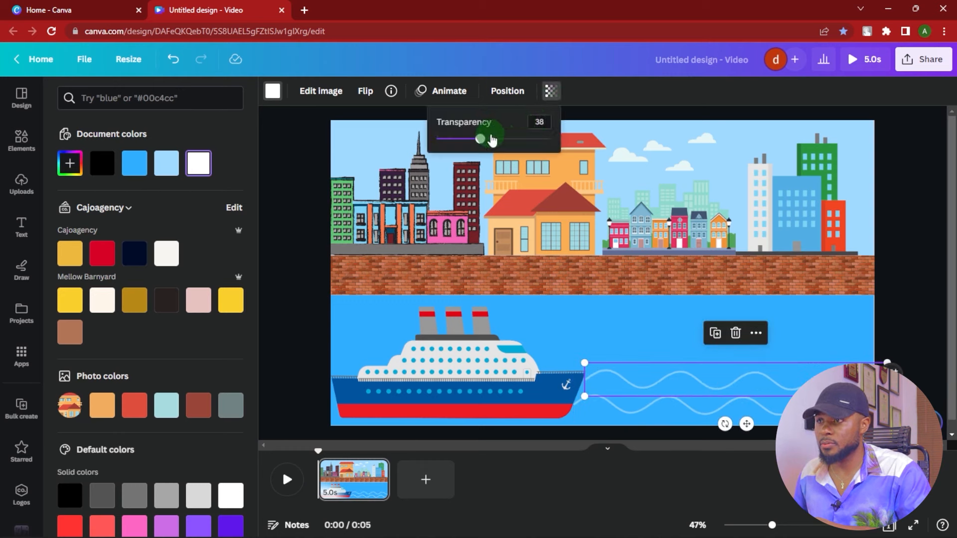
left_click_drag(659, 379, 647, 404)
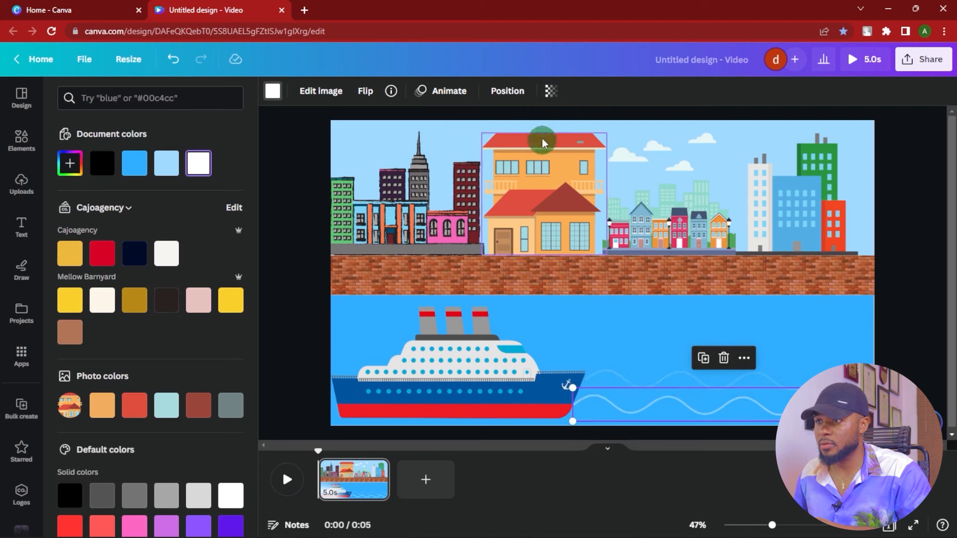
left_click(556, 98)
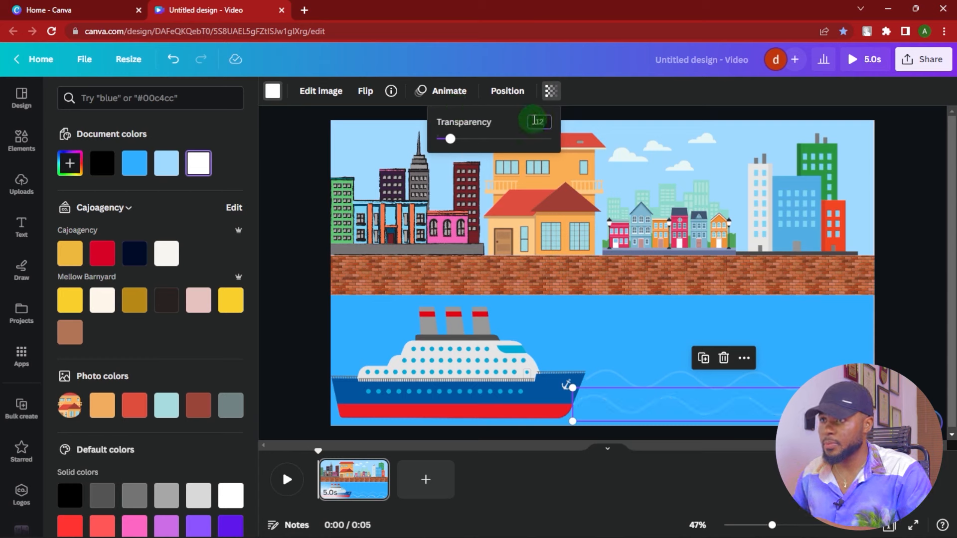
left_click(906, 205)
left_click_drag(647, 404, 659, 379)
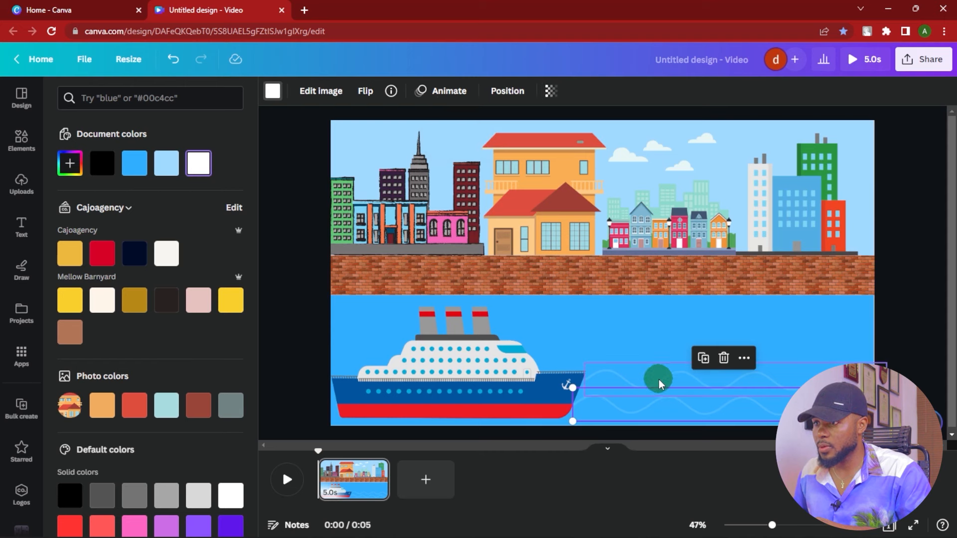
Step: Enlarge the cruise ship slightly so that its stern runs past the left edge of the page
key("ctrl+d")
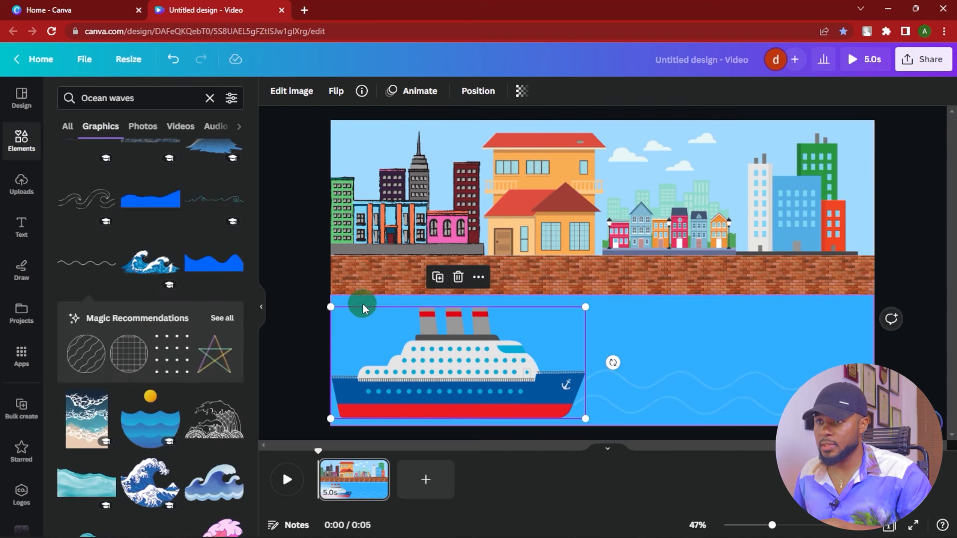
left_click_drag(331, 307, 311, 298)
left_click(915, 266)
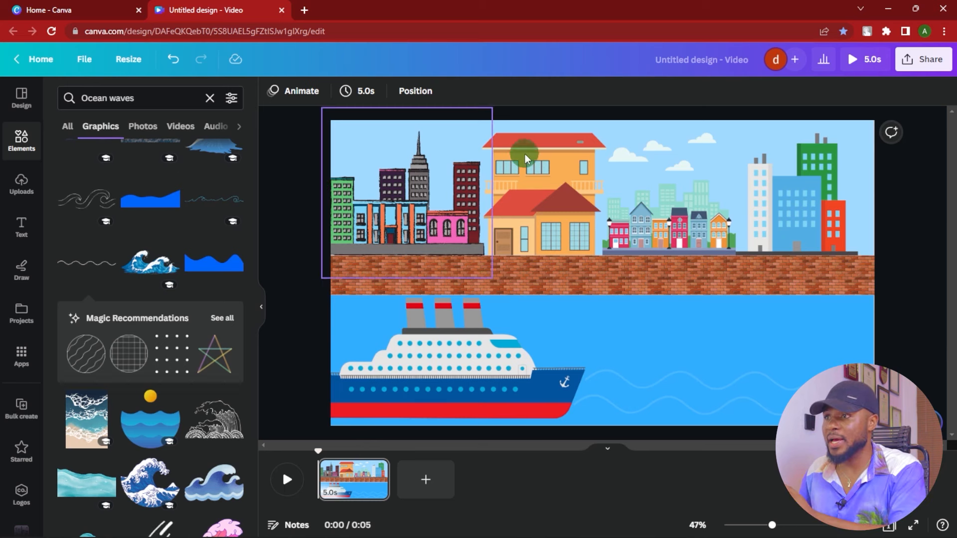
Step: Search the graphics for "cloud" and place three small soft white clouds in the sky: two above the city skyline and one in the upper-right corner
left_click(165, 98)
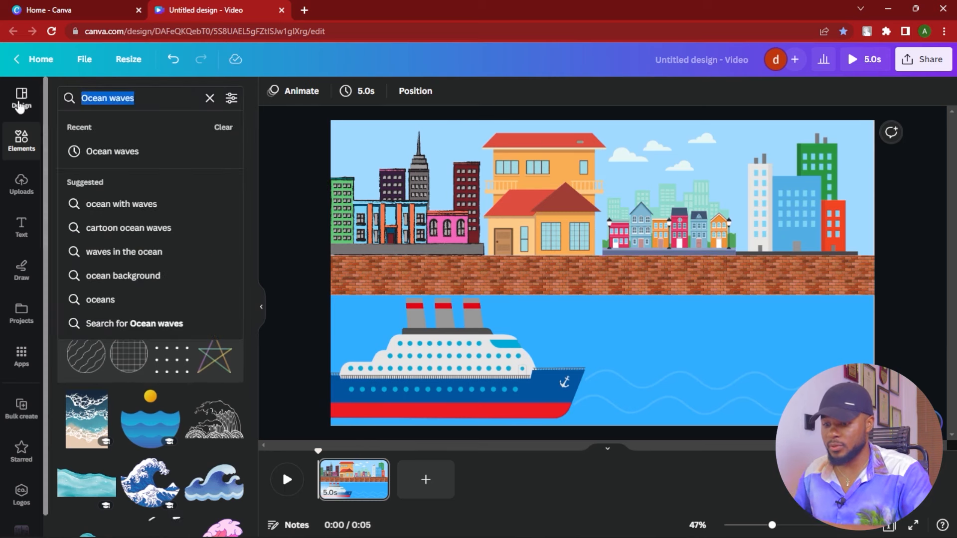
type("cloud")
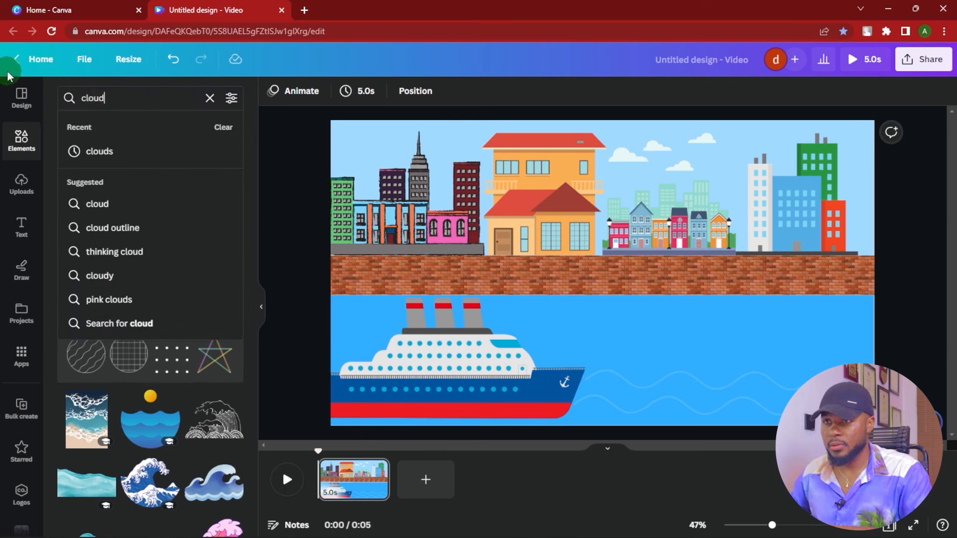
key("Return")
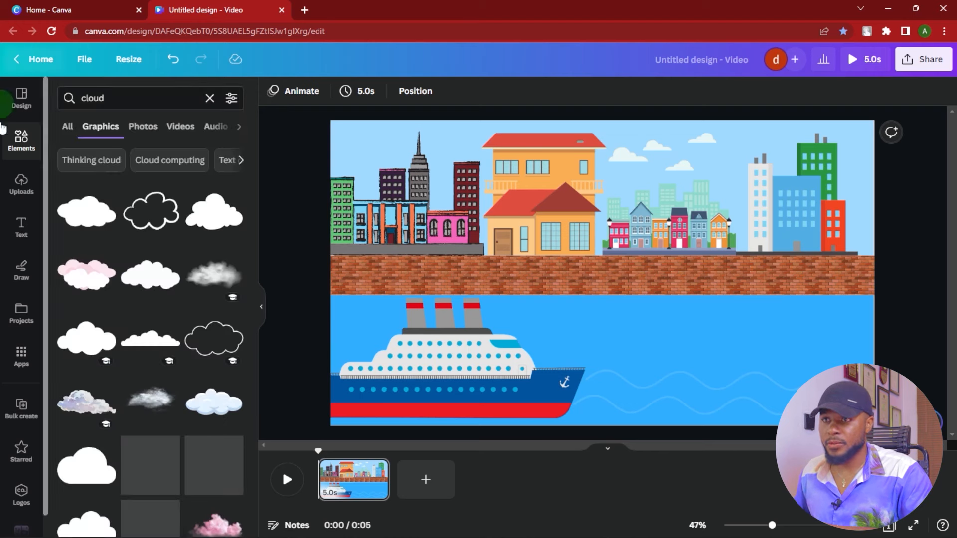
left_click(225, 265)
left_click_drag(844, 396, 866, 132)
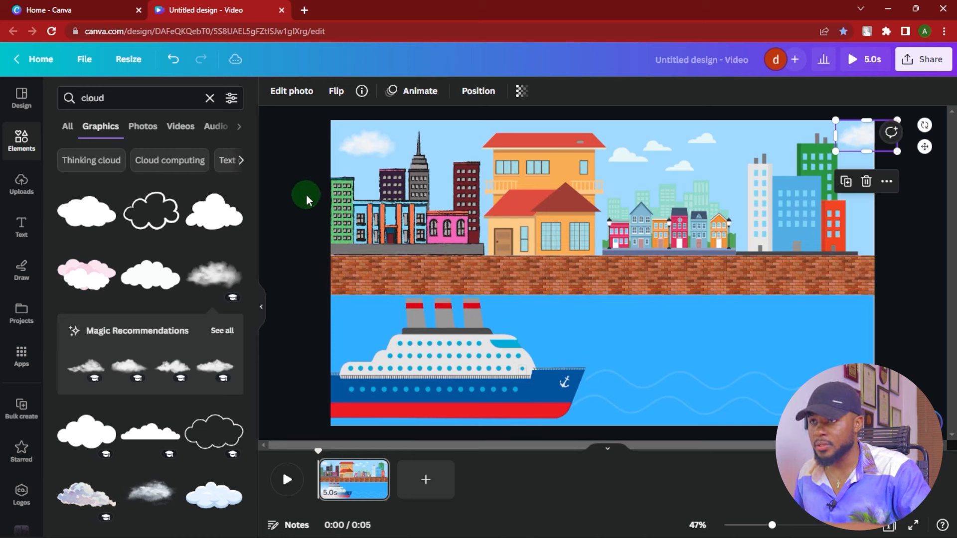
left_click_drag(866, 138, 455, 136)
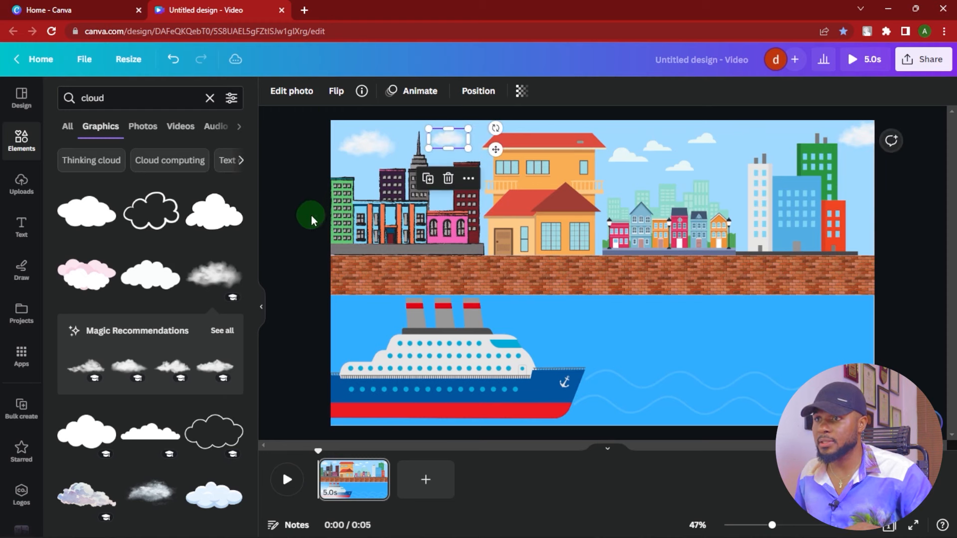
left_click(306, 194)
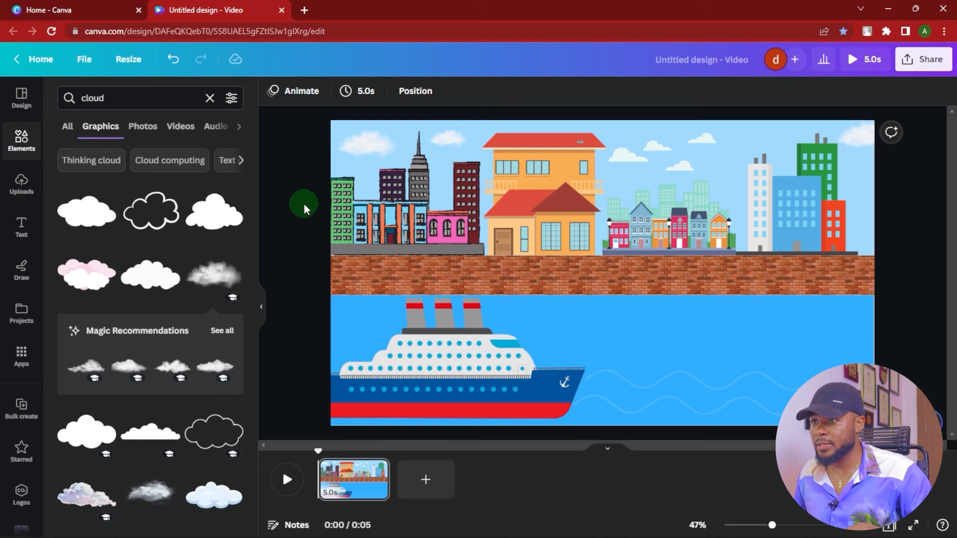
Step: Select the buildings, clouds, sky and brick wall together and move them down until the wall meets the ship's funnels
left_click_drag(303, 203, 827, 268)
left_click_drag(734, 283, 733, 299)
left_click(326, 273)
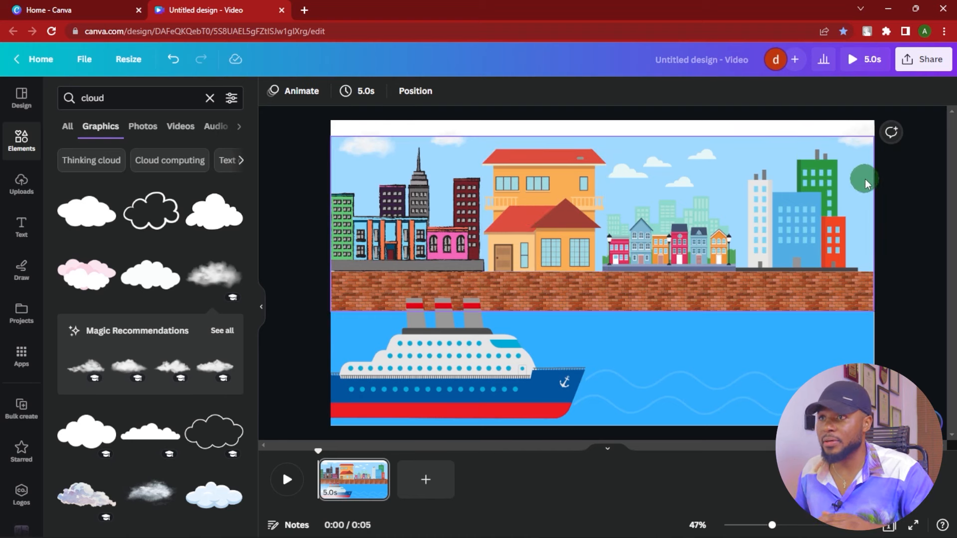
Step: Pick the light blue sky rectangle from the layer list and move it up to cover the white strip along the page's upper edge
left_click(418, 94)
left_click(192, 105)
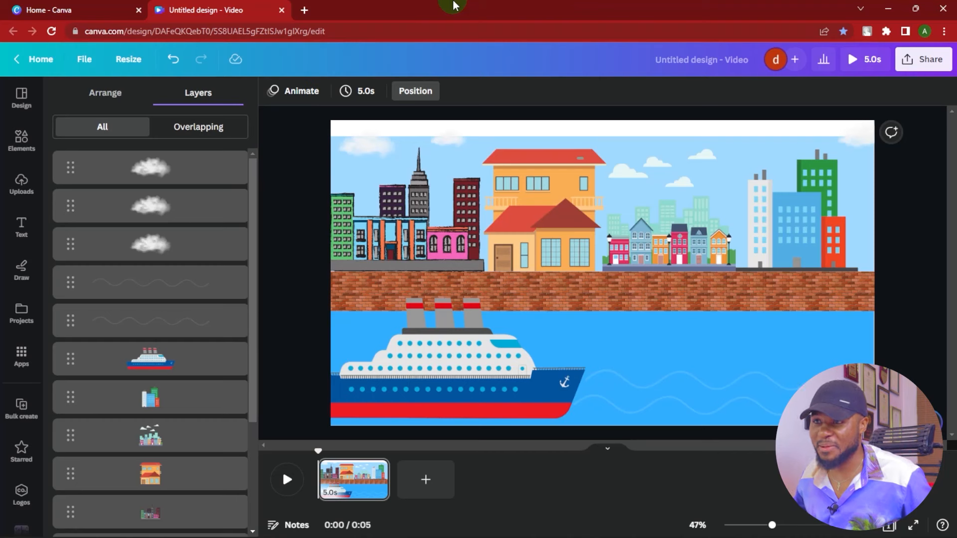
left_click_drag(255, 230, 248, 406)
left_click(156, 510)
left_click(144, 468)
left_click(169, 448)
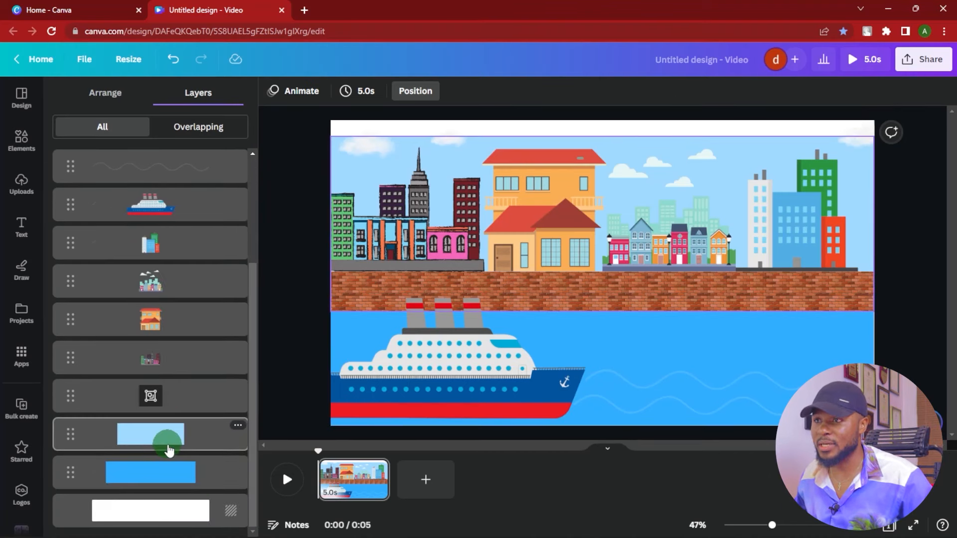
left_click(168, 449)
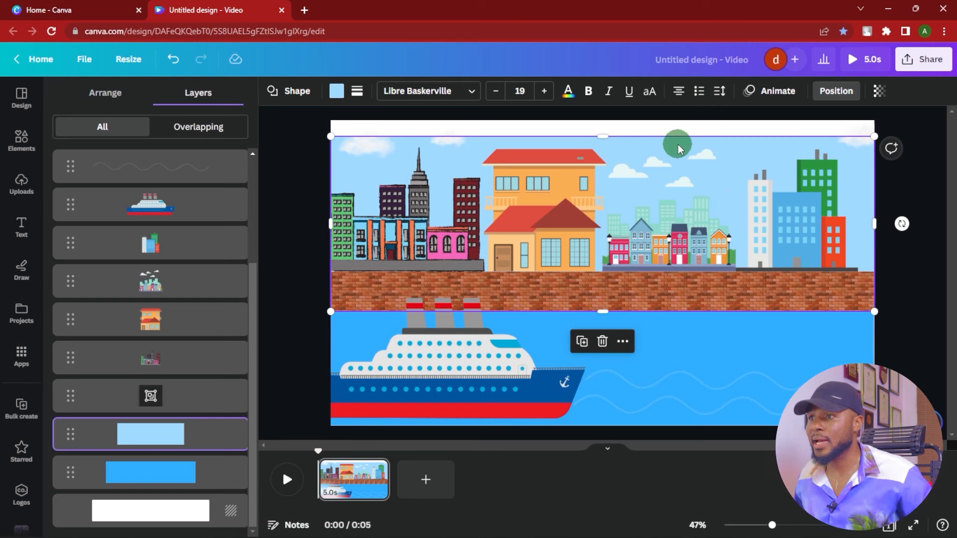
left_click_drag(618, 148, 617, 128)
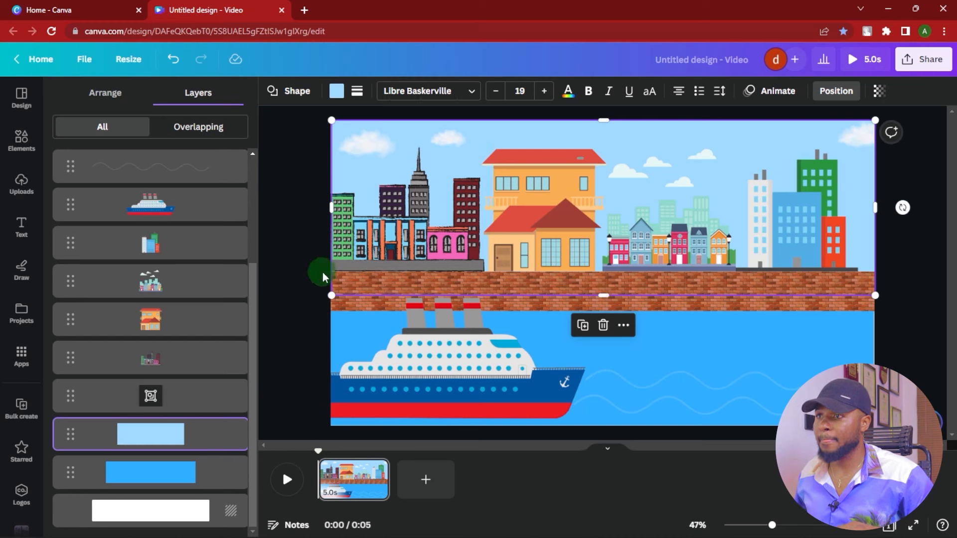
left_click(293, 193)
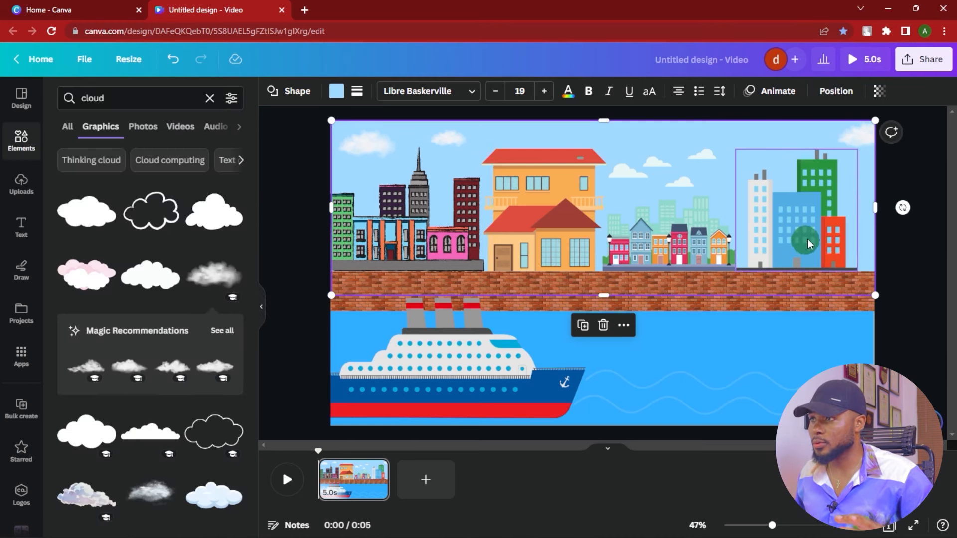
Step: Enlarge the tall white, blue, green and orange buildings slightly and nudge them right until they meet the page's right edge
left_click(804, 244)
left_click_drag(861, 149, 881, 142)
left_click(820, 202)
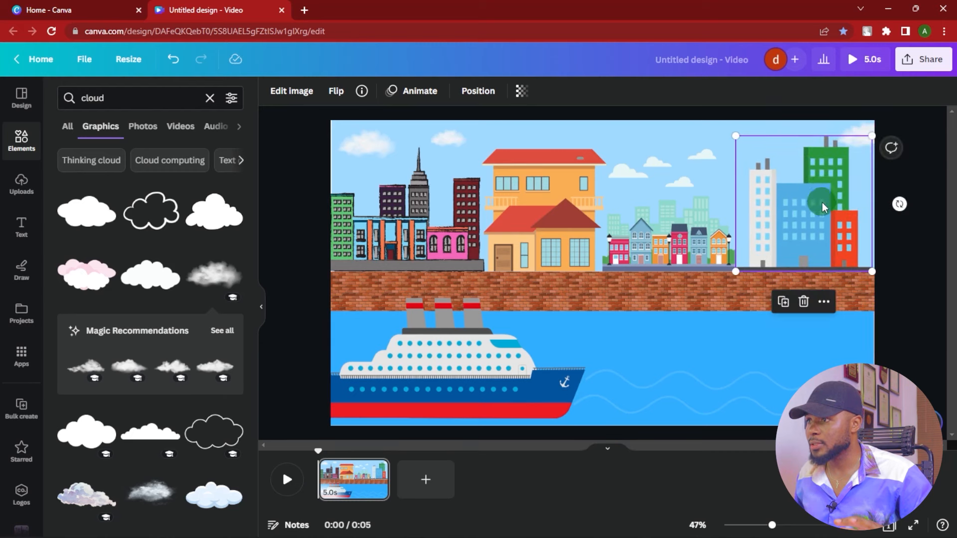
left_click(919, 196)
left_click(839, 256)
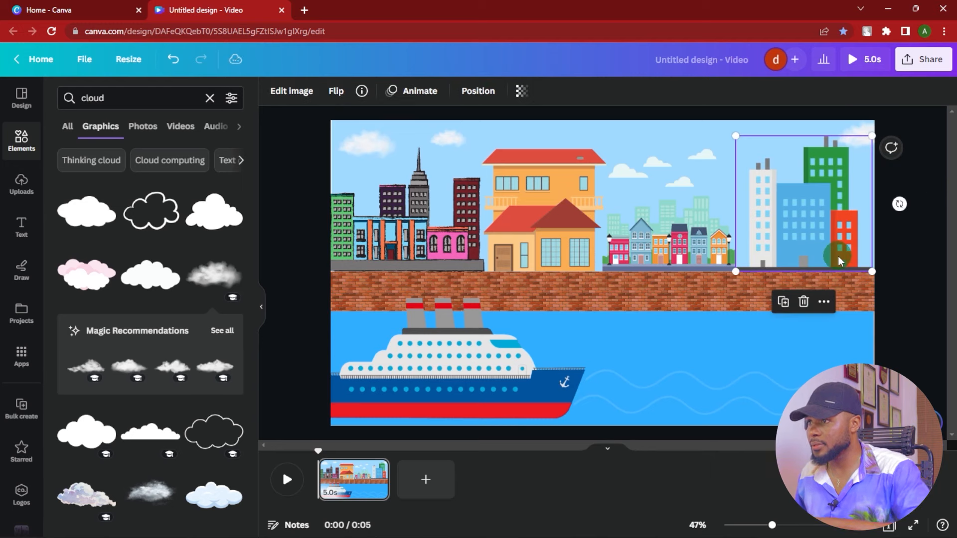
key("Right")
key("Right")
key("Right")
key("Right")
key("Right")
key("Right")
key("Right")
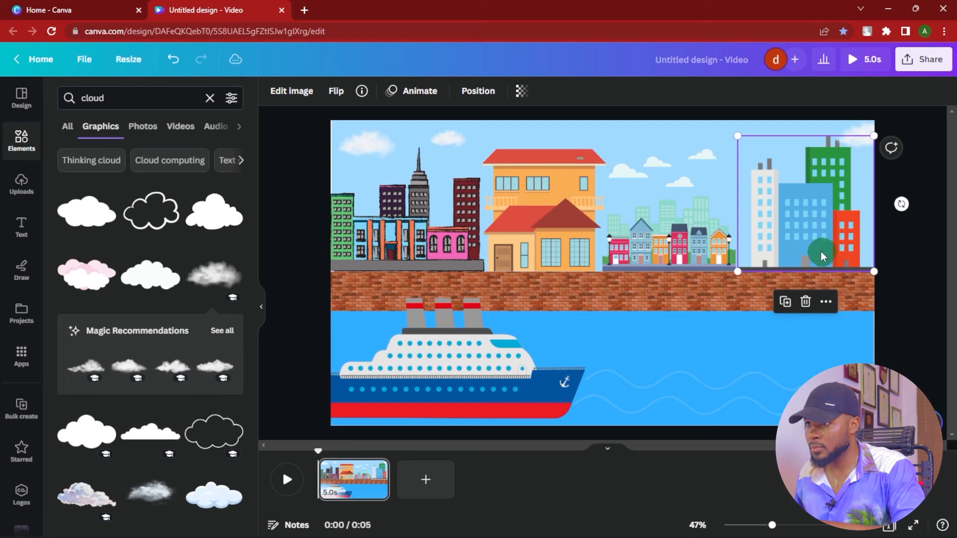
Step: Enlarge the colourful townhouse group slightly so that it meets the tall buildings beside it
left_click(697, 247)
left_click_drag(736, 151, 739, 148)
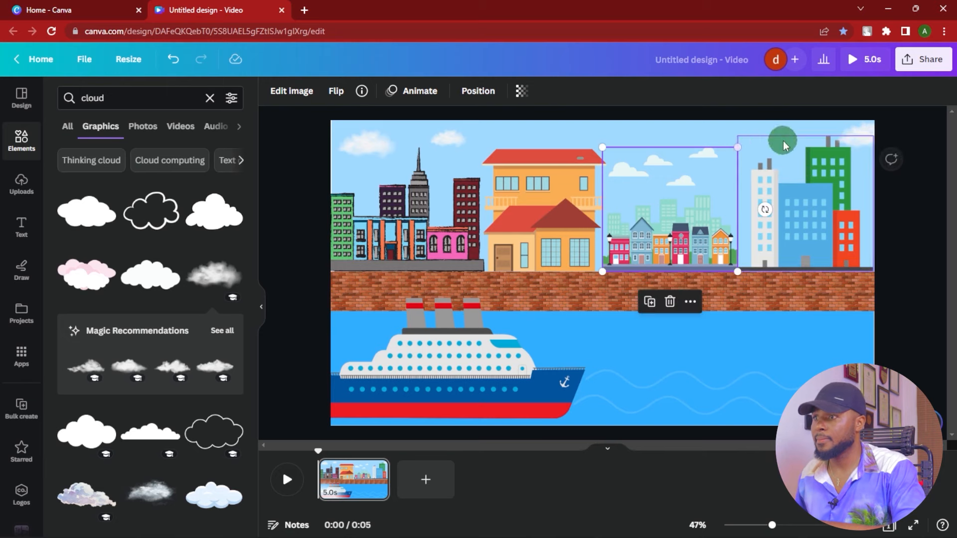
left_click(920, 211)
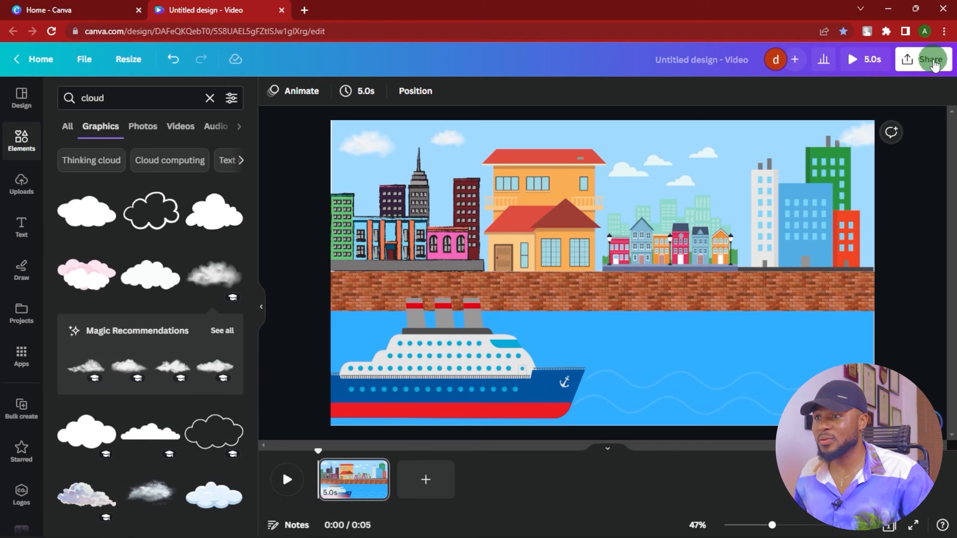
Step: Cut the cruise ship from the scene and download the remaining background as a PNG at size 1
left_click(497, 368)
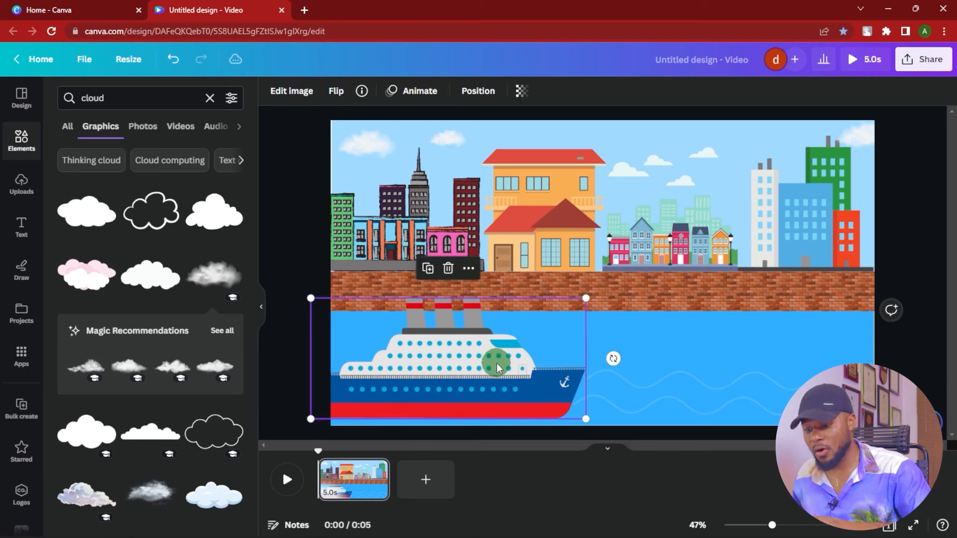
key("Delete")
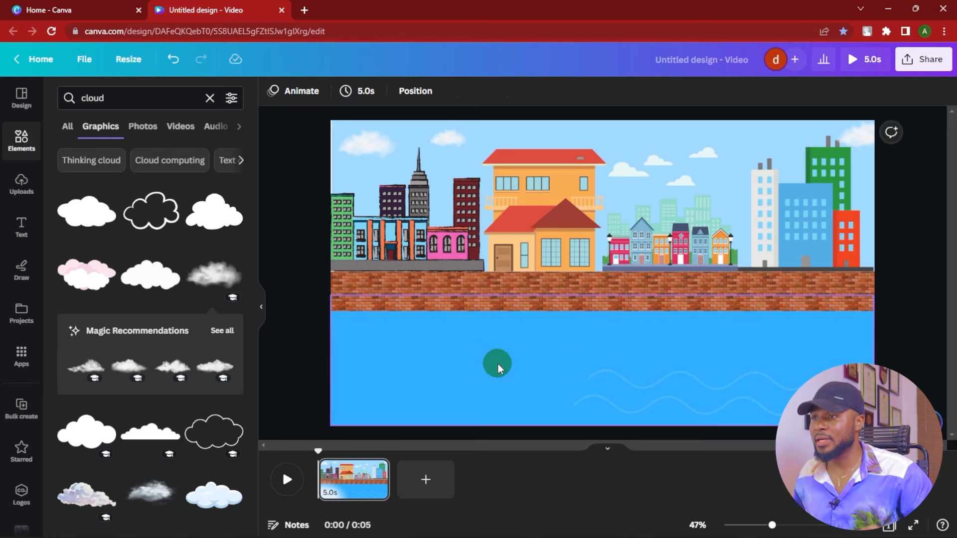
left_click(925, 62)
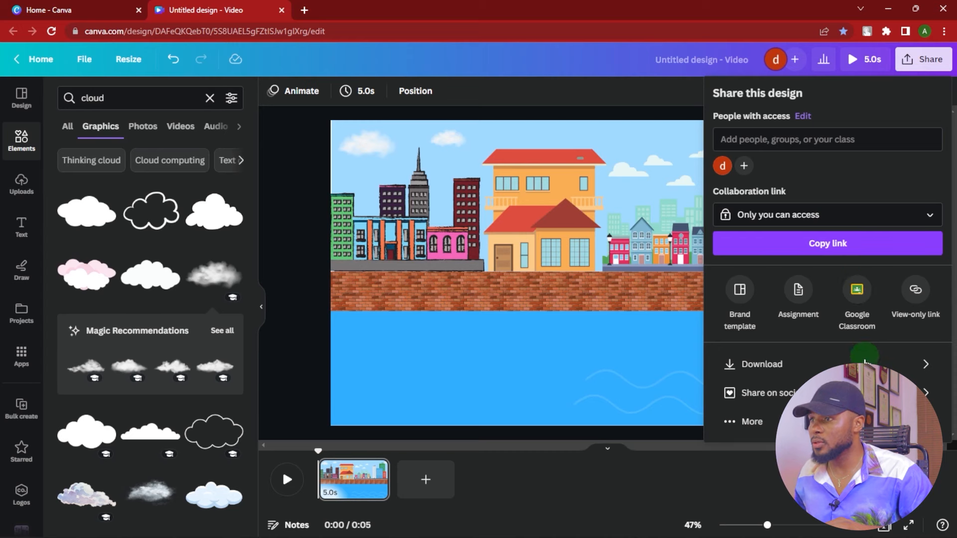
left_click(861, 364)
left_click(917, 143)
left_click(914, 145)
left_click(915, 144)
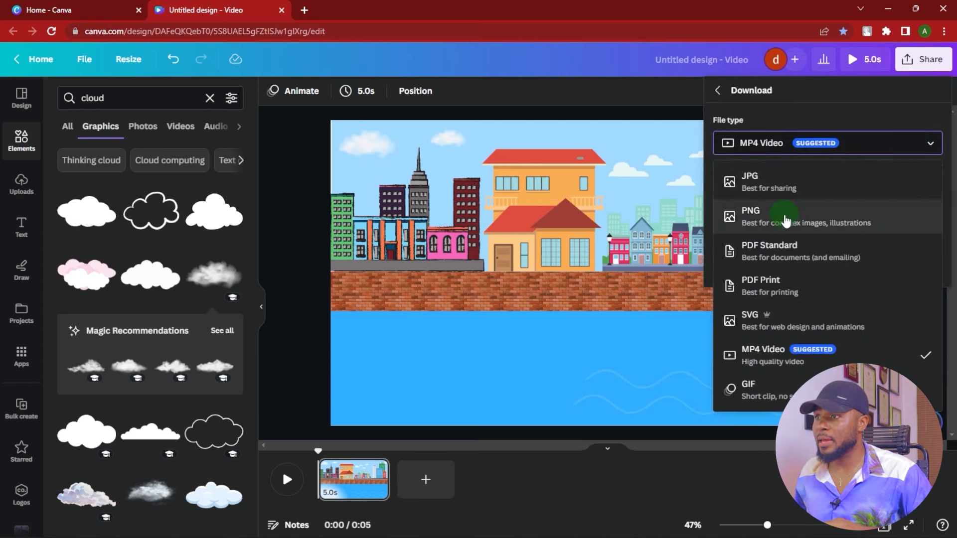
left_click(776, 219)
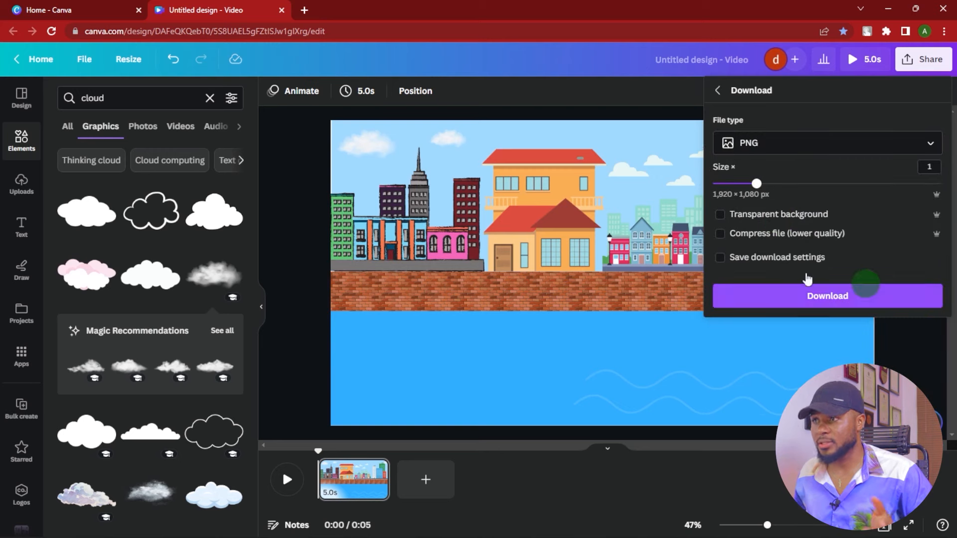
left_click(829, 298)
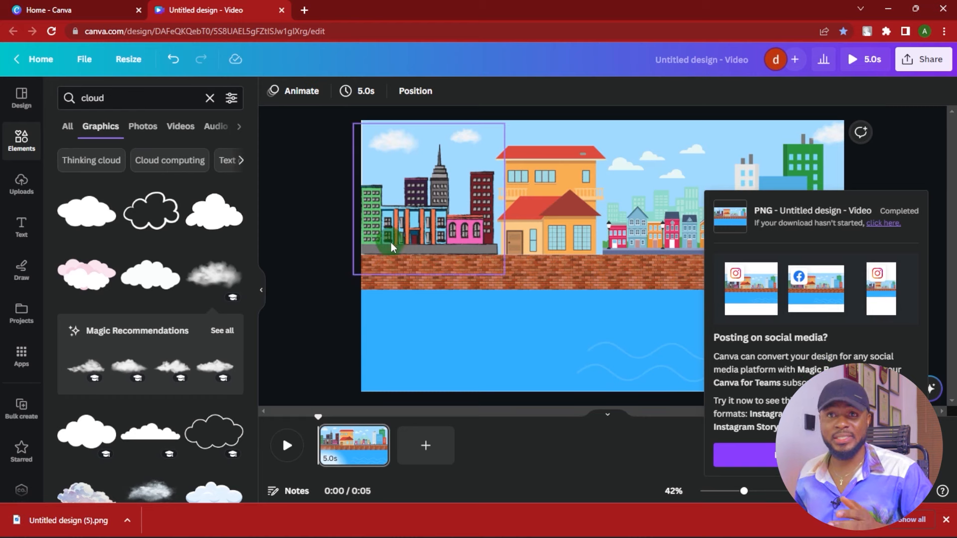
left_click(317, 227)
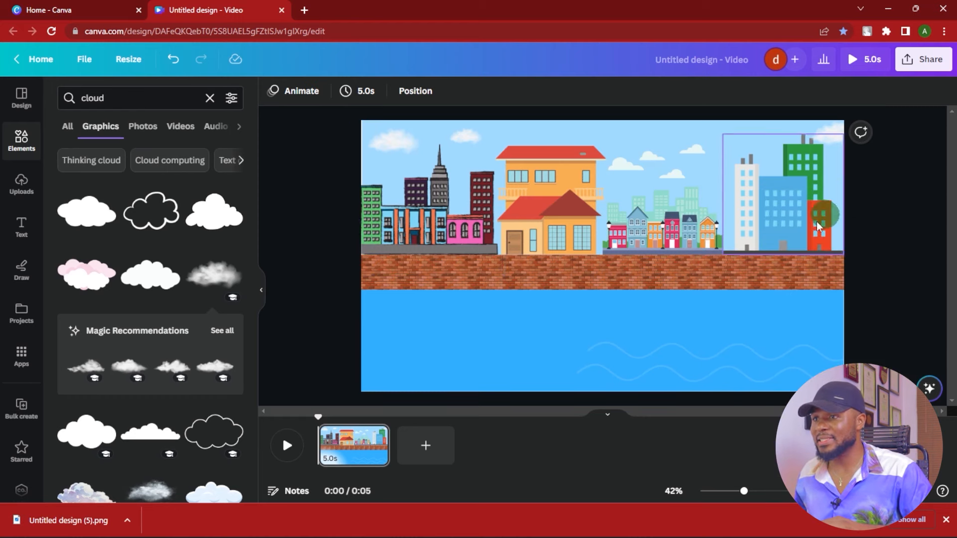
Step: Add a second page, paste the cruise ship onto it and move the ship fully inside the page
left_click(424, 455)
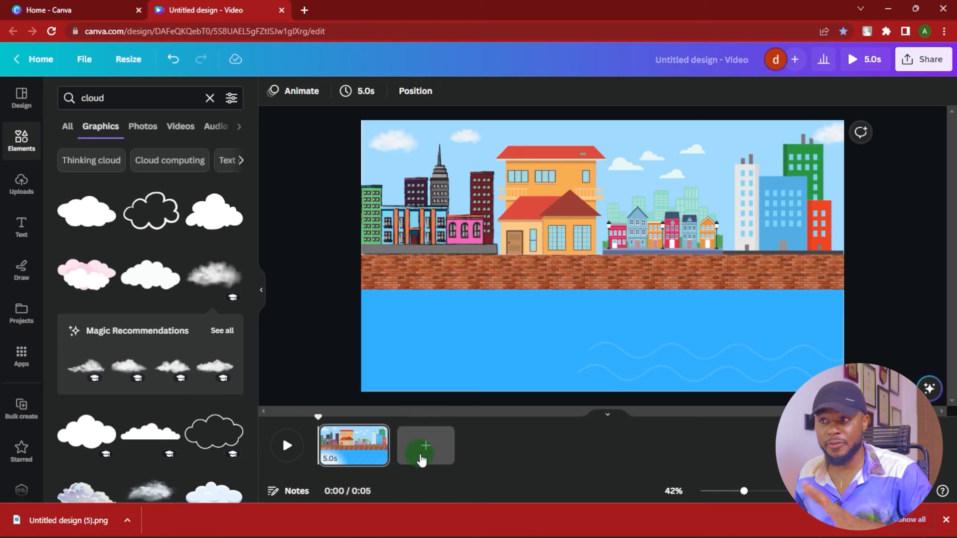
key("ctrl+v")
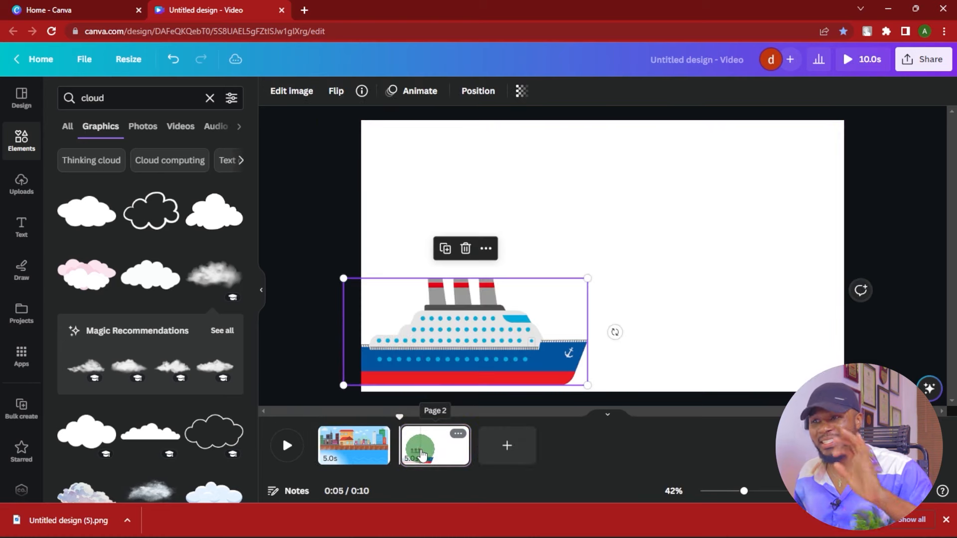
left_click_drag(442, 364, 473, 357)
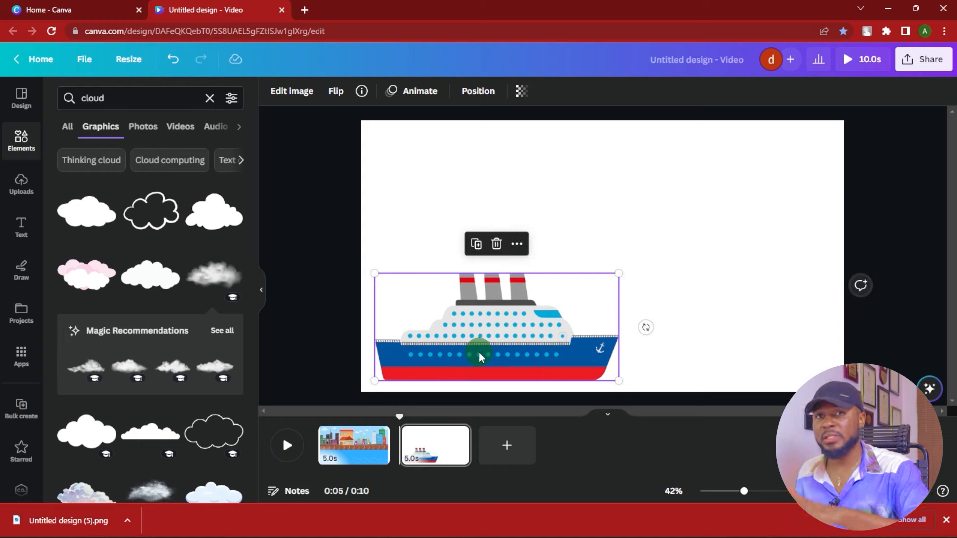
Step: Set up the ship page's download as a PNG with a transparent background
left_click(926, 68)
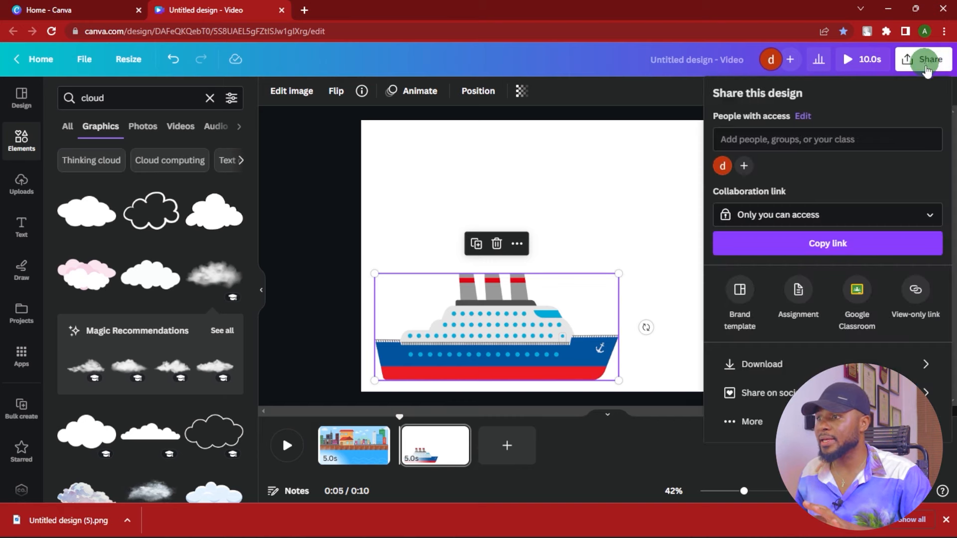
left_click(800, 369)
left_click(903, 144)
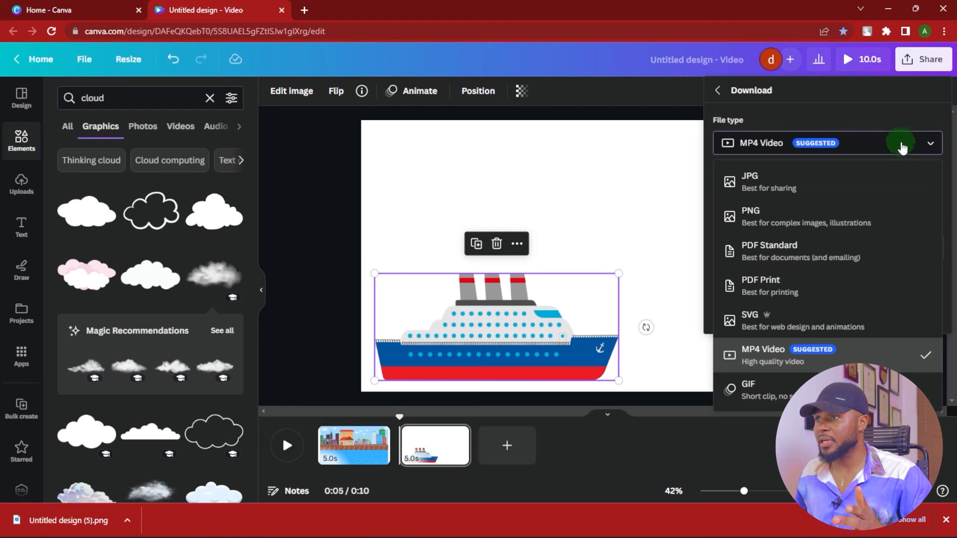
left_click(741, 222)
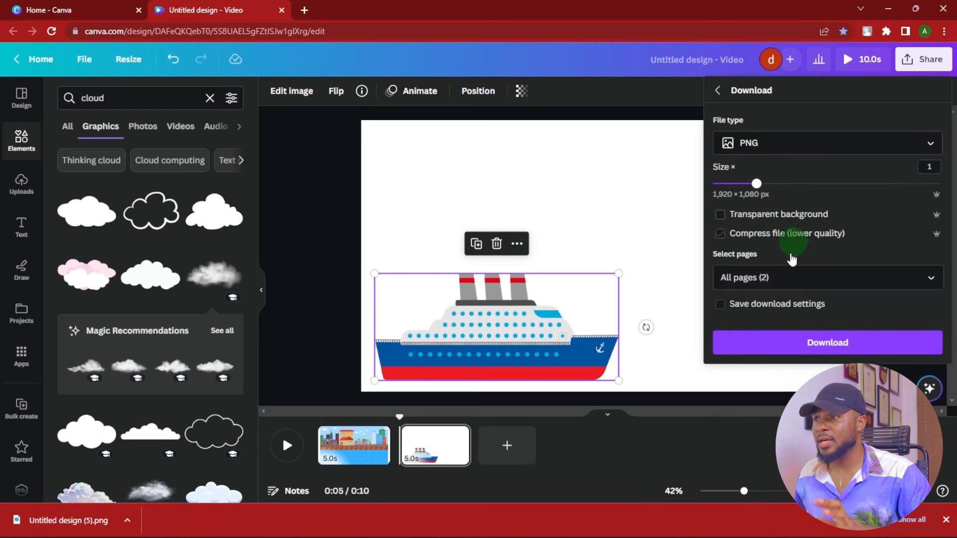
left_click(721, 216)
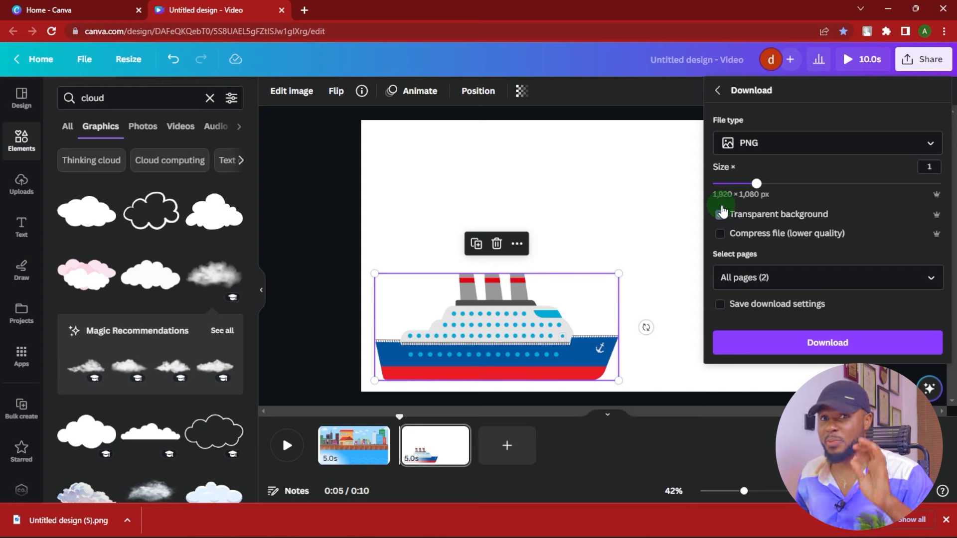
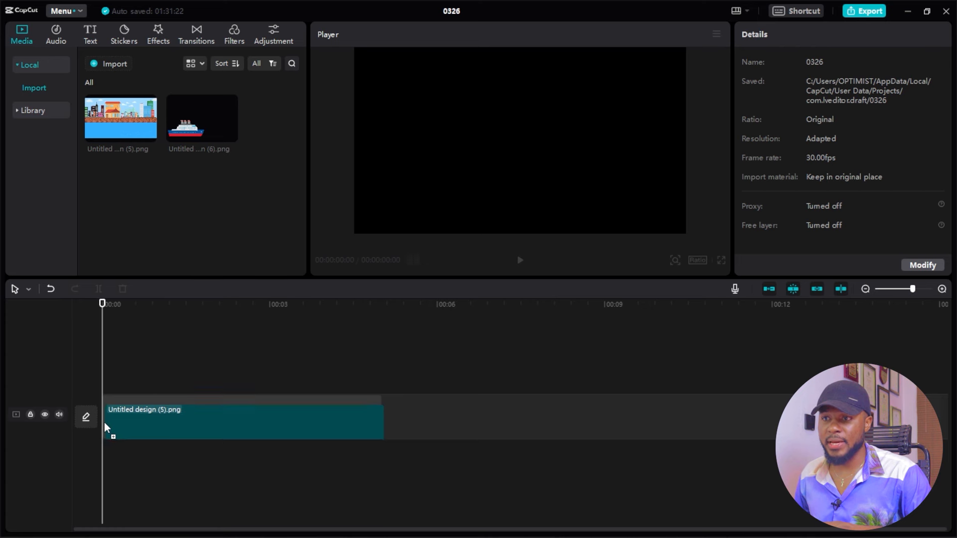
Step: Switch to CapCut, lengthen the city background clip to 00:00:30:03 and return to the start of the timeline
left_click_drag(383, 424, 793, 423)
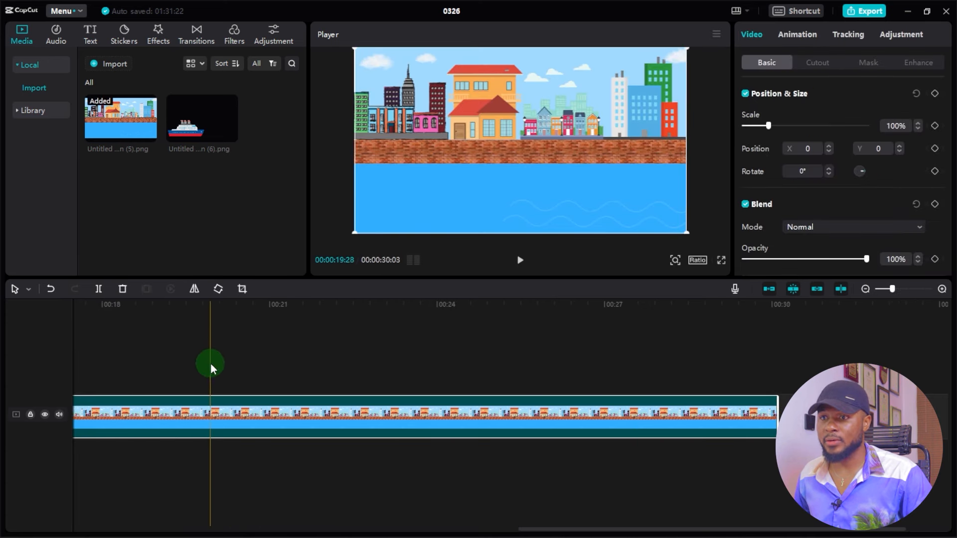
left_click_drag(142, 364, 13, 357)
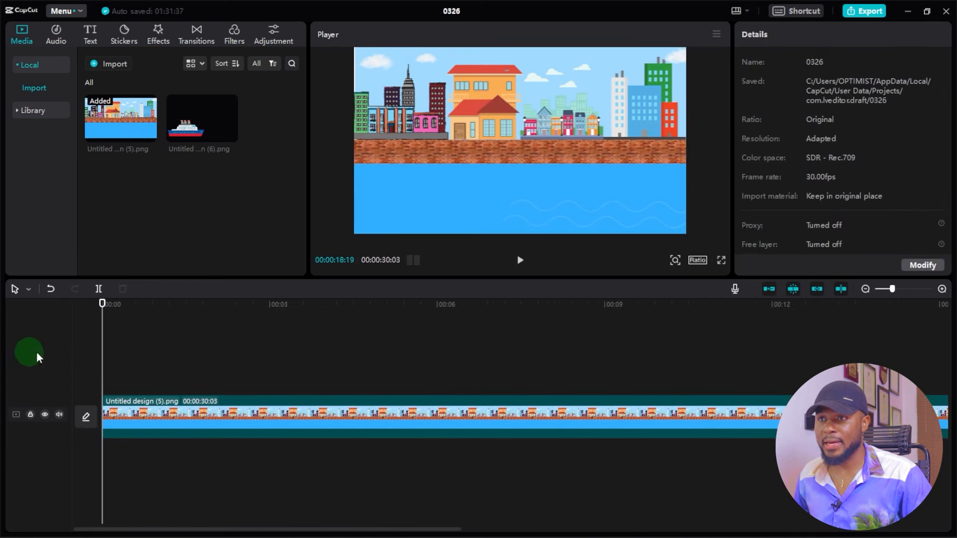
Step: Place the ship image on a track above the background from the start and lengthen it to match the background clip
left_click_drag(193, 127, 92, 379)
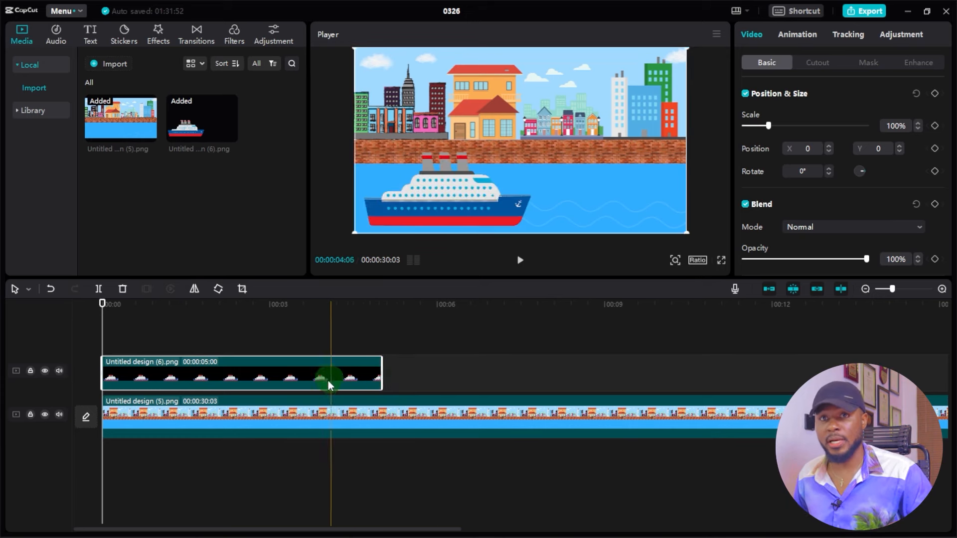
left_click_drag(381, 373, 603, 372)
left_click_drag(666, 361, 814, 383)
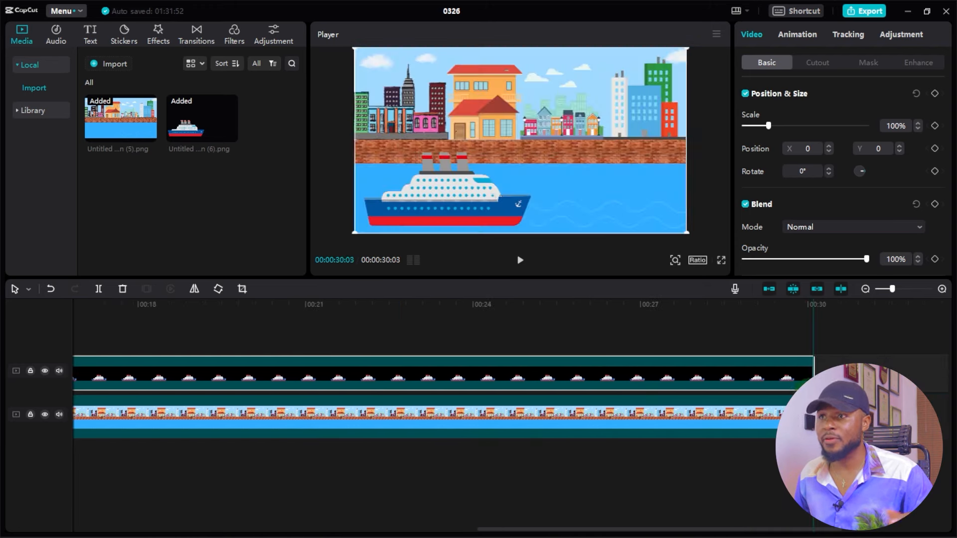
left_click(301, 329)
left_click_drag(292, 305, 7, 309)
Step: Move the ship out of the frame on the left to about X -2065, Y -59 and add a position keyframe at the clip's start
left_click(201, 373)
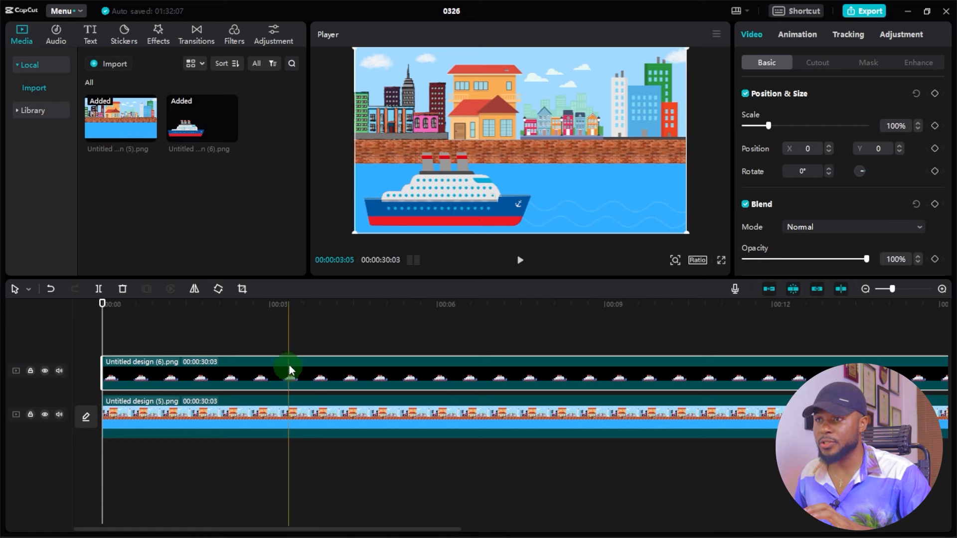
left_click_drag(468, 202, 289, 207)
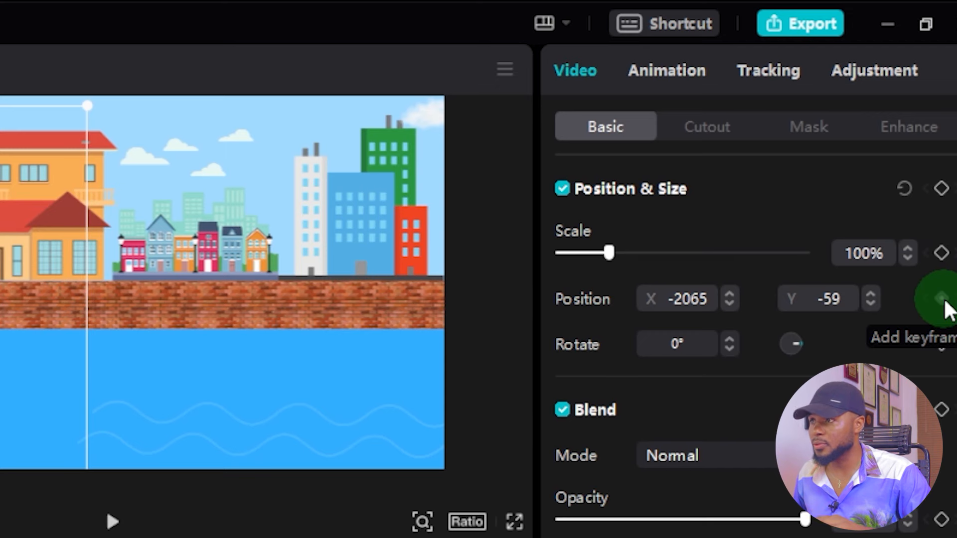
left_click(943, 299)
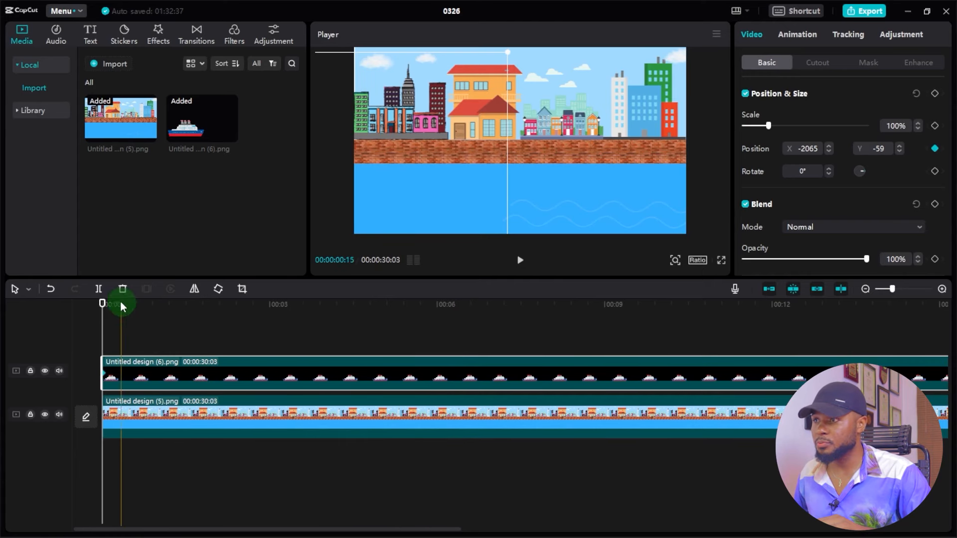
Step: At the end of the clips, move the ship out of the frame on the right to about X 3768, Y -125
left_click_drag(891, 290, 878, 288)
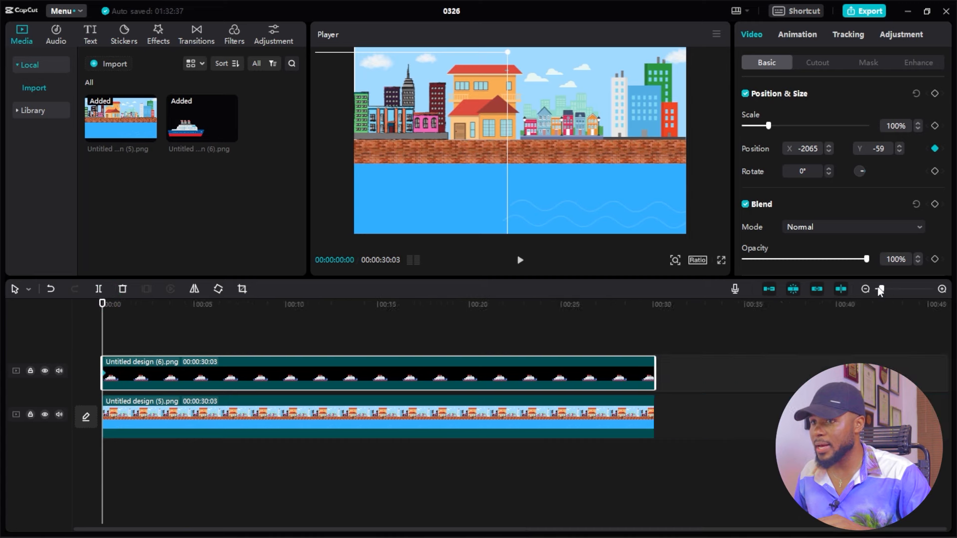
left_click_drag(102, 305, 342, 351)
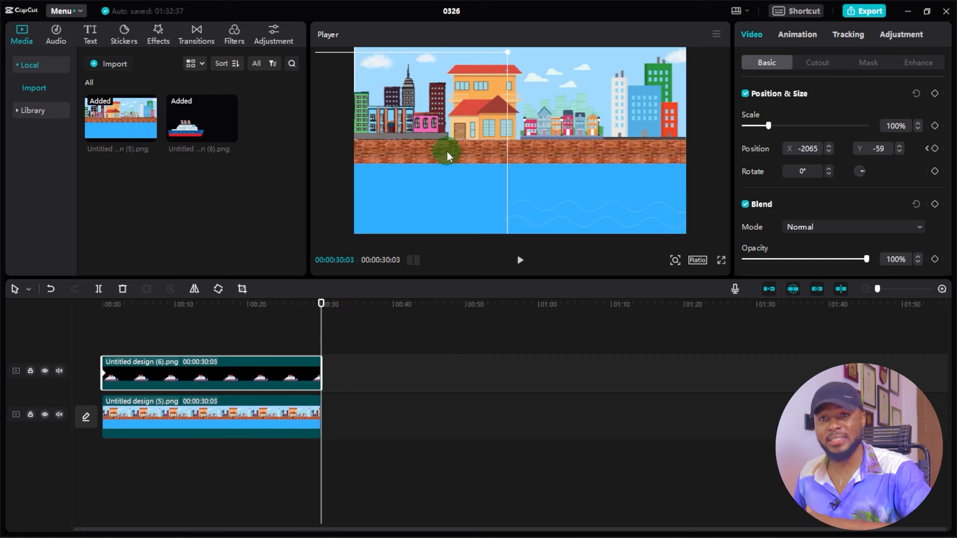
left_click_drag(422, 174, 923, 180)
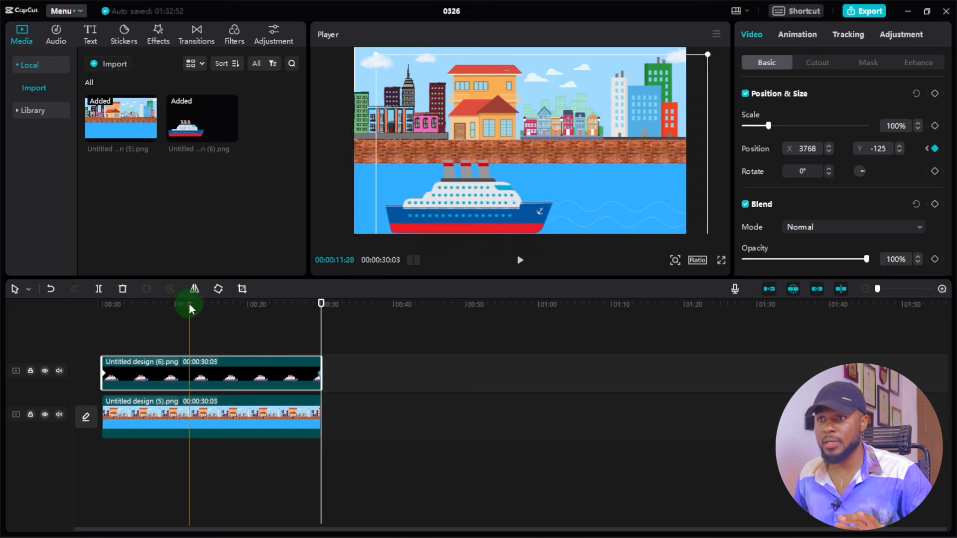
Step: Play the ship animation from the start of the timeline and return to the start
left_click_drag(144, 302, 50, 301)
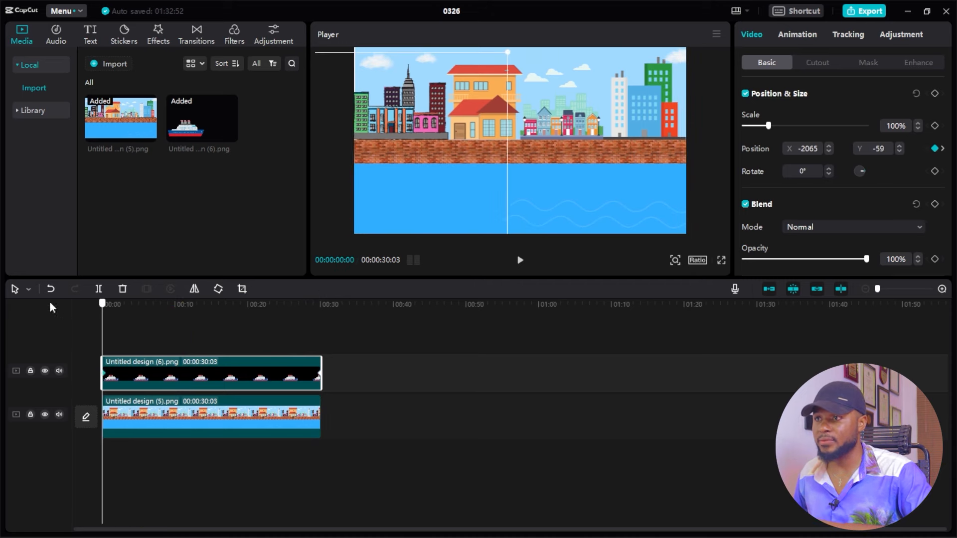
key("space")
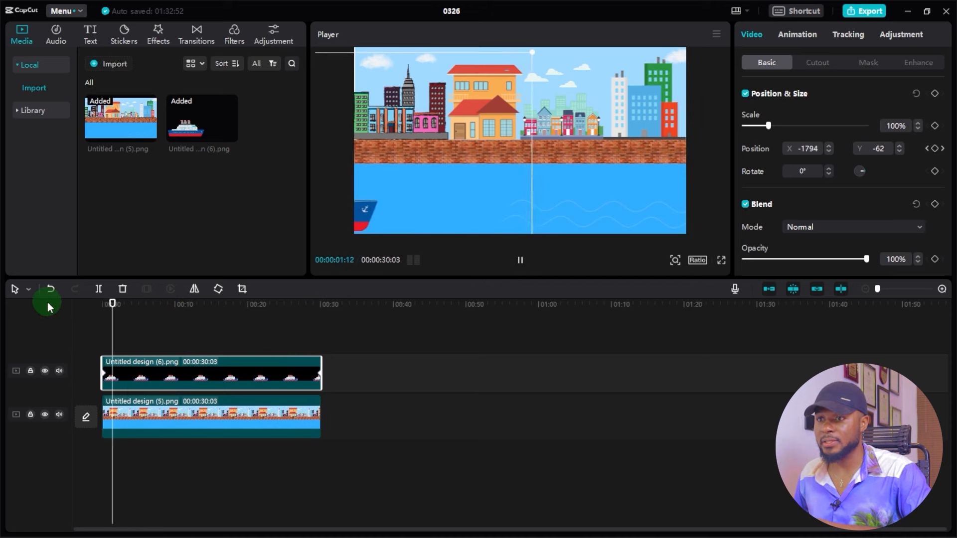
left_click(119, 305)
left_click_drag(118, 305, 53, 292)
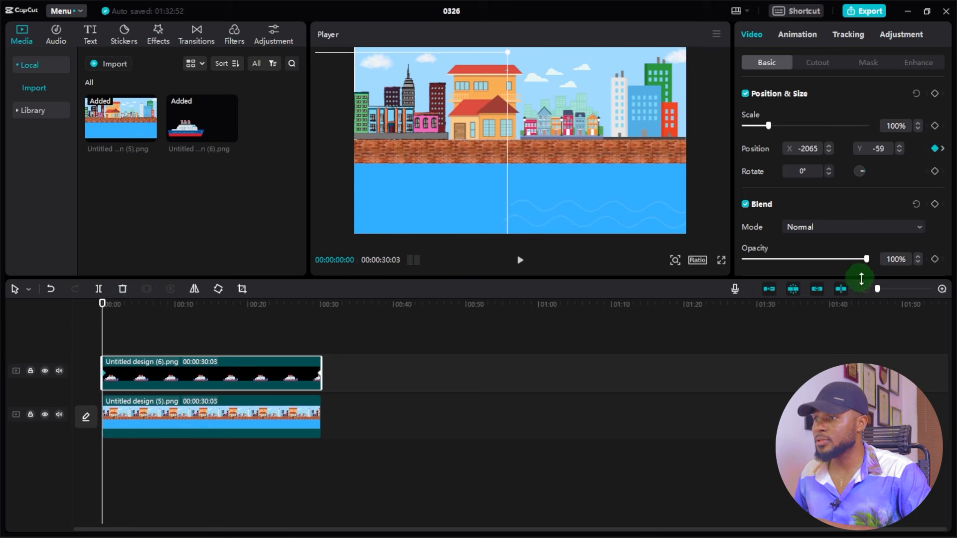
Step: Search the music library for "ship", place the Ship track below the background from the start, and trim it to the end of the clips
left_click_drag(878, 290, 884, 291)
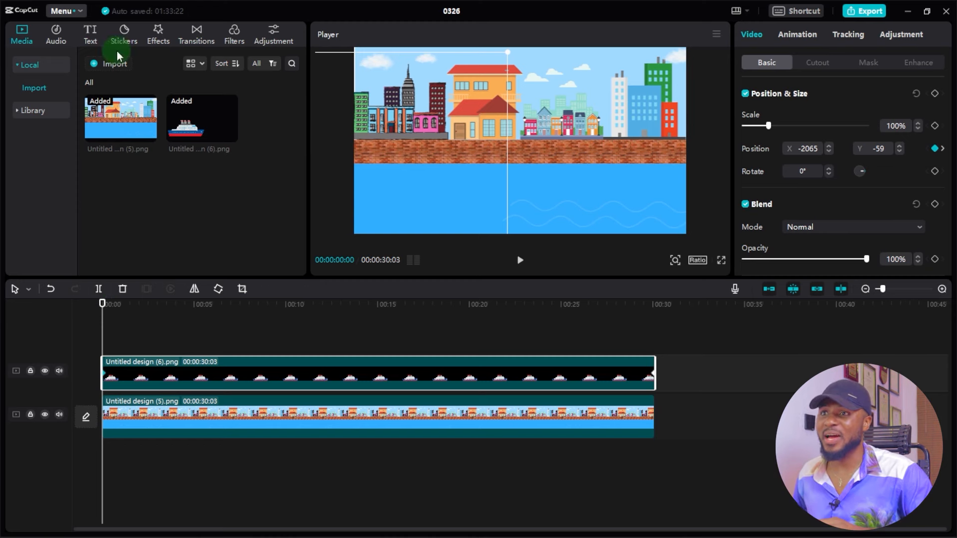
left_click(57, 33)
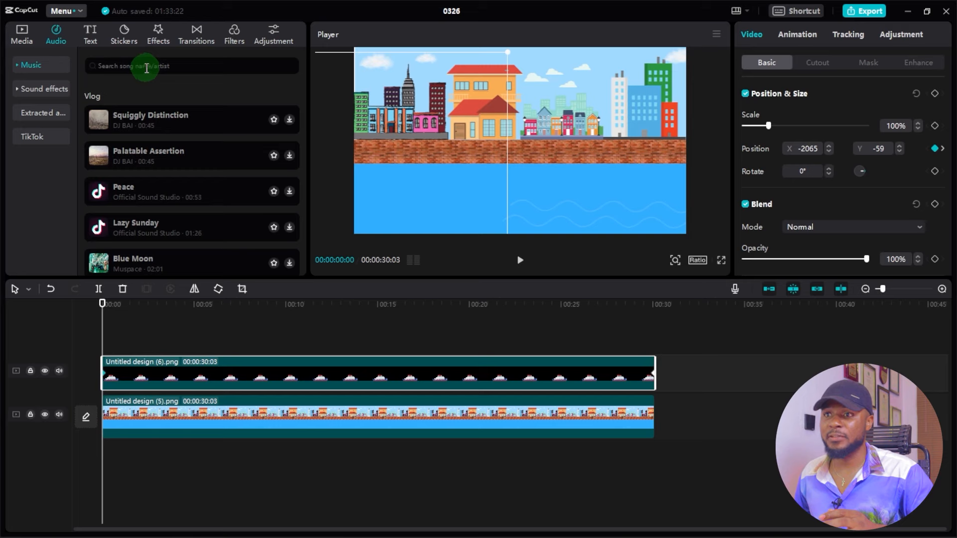
type("ship")
key("Return")
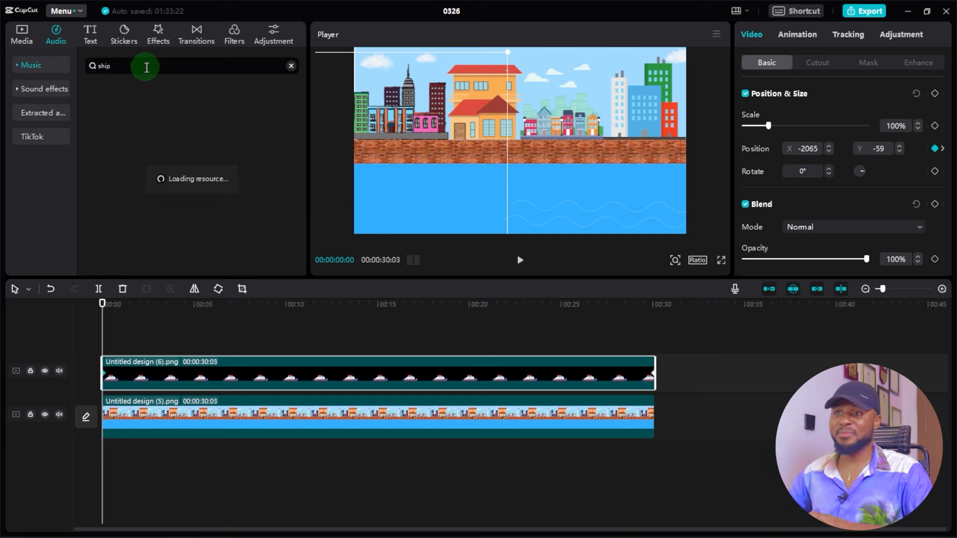
left_click(103, 101)
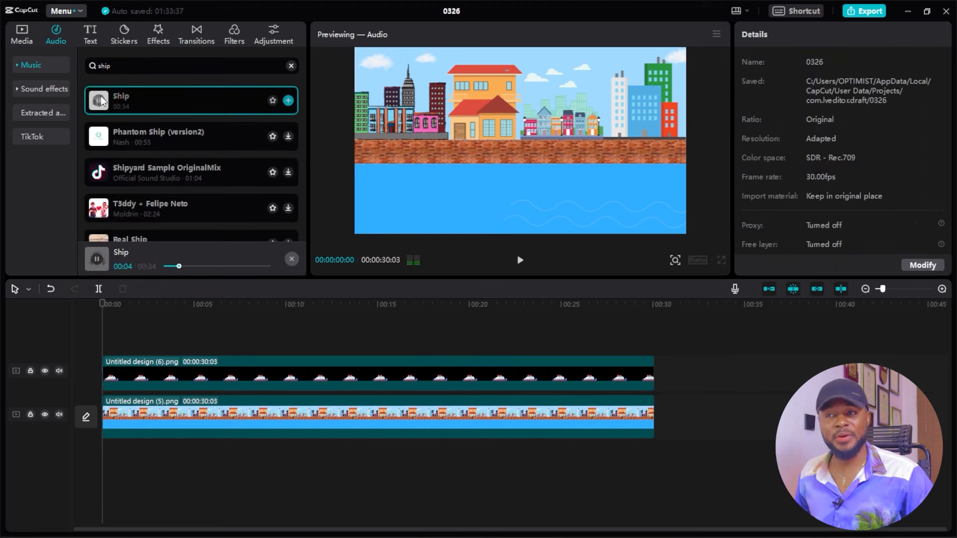
mouse_move(145, 104)
left_mouse_down()
mouse_move(152, 413)
mouse_move(91, 469)
mouse_move(89, 461)
left_mouse_up()
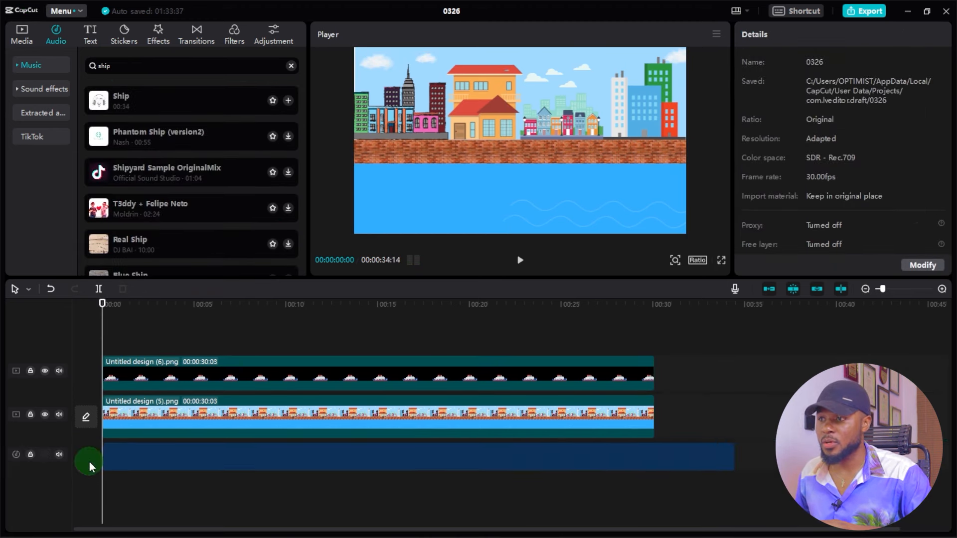
left_click(299, 457)
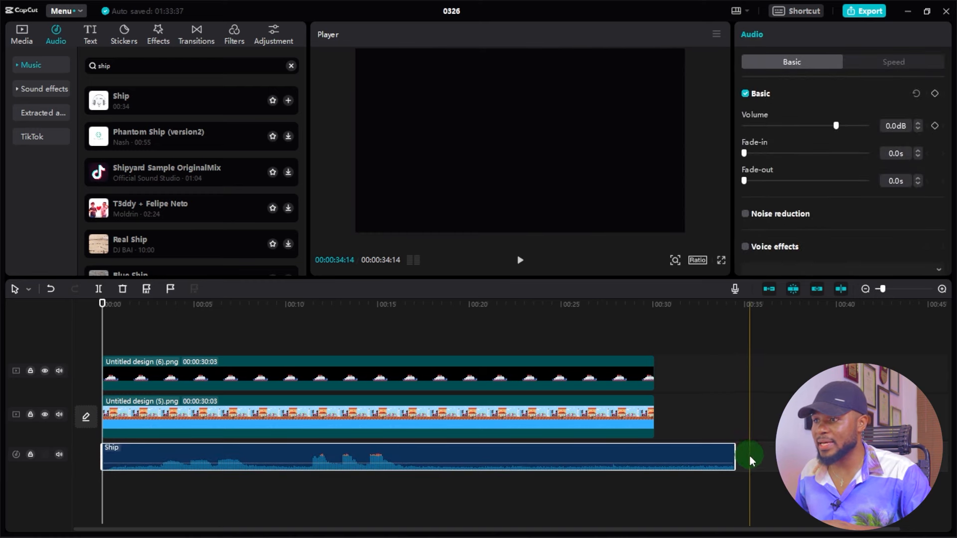
left_click_drag(735, 454, 656, 454)
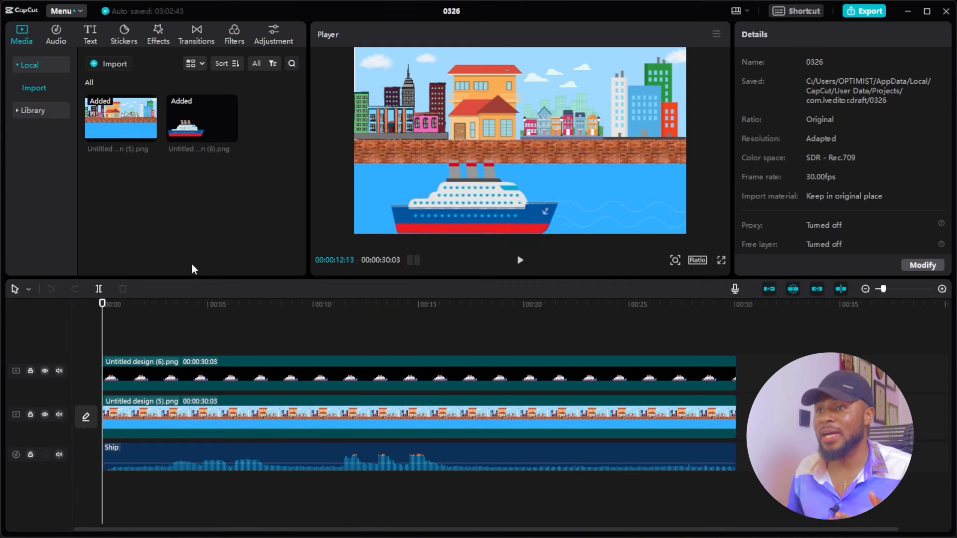
Step: Import the green-screen videos and place the Man Walking clip on a new track above the ship from the start
left_click(121, 64)
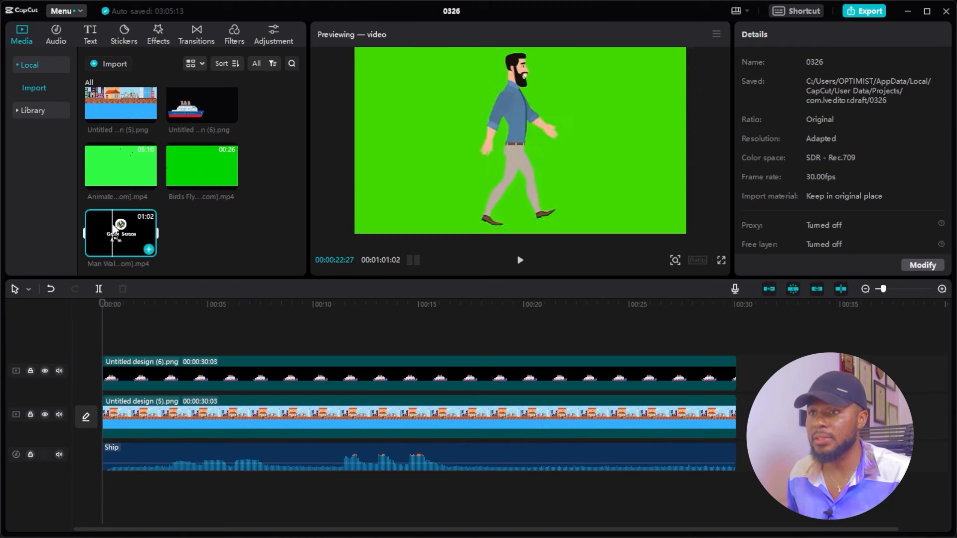
left_click_drag(114, 227, 101, 331)
left_click(470, 363)
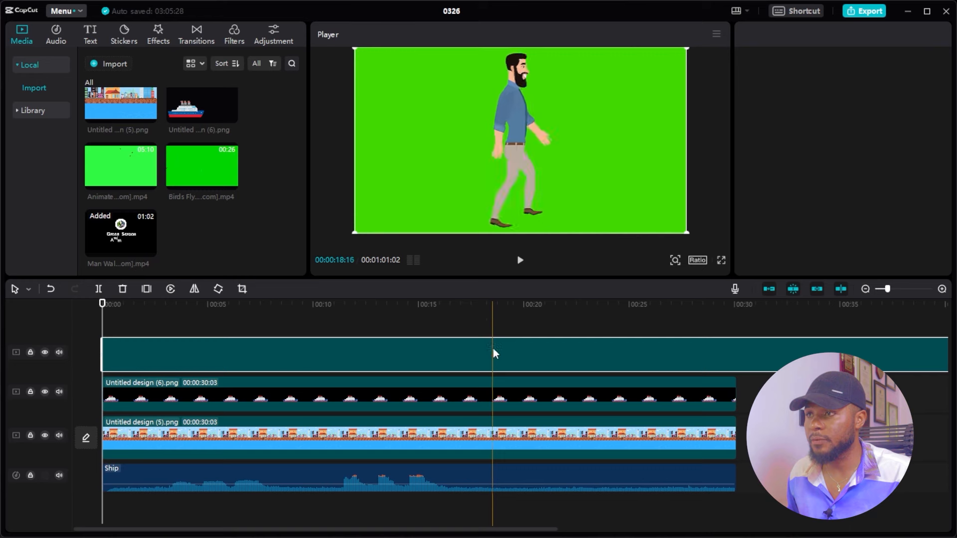
Step: Cut off the walking-man clip's intro at 00:00:11:23 and fit the remainder from the timeline's start to 00:00:30:03
left_click(351, 336)
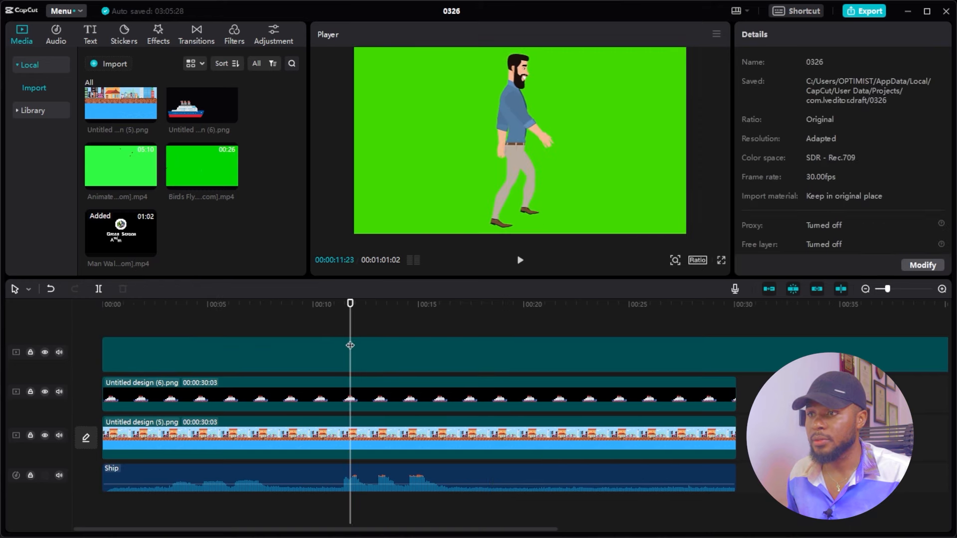
left_click(343, 351)
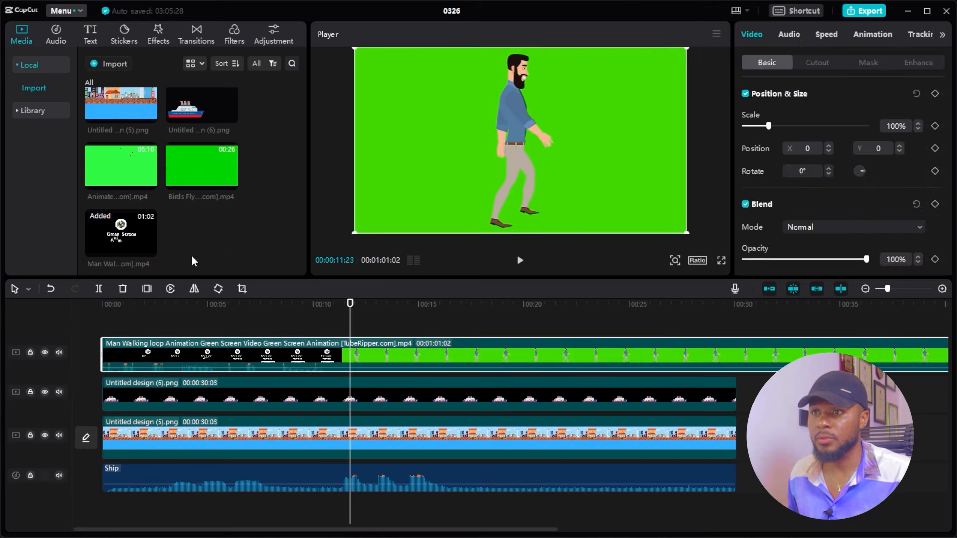
left_click(98, 289)
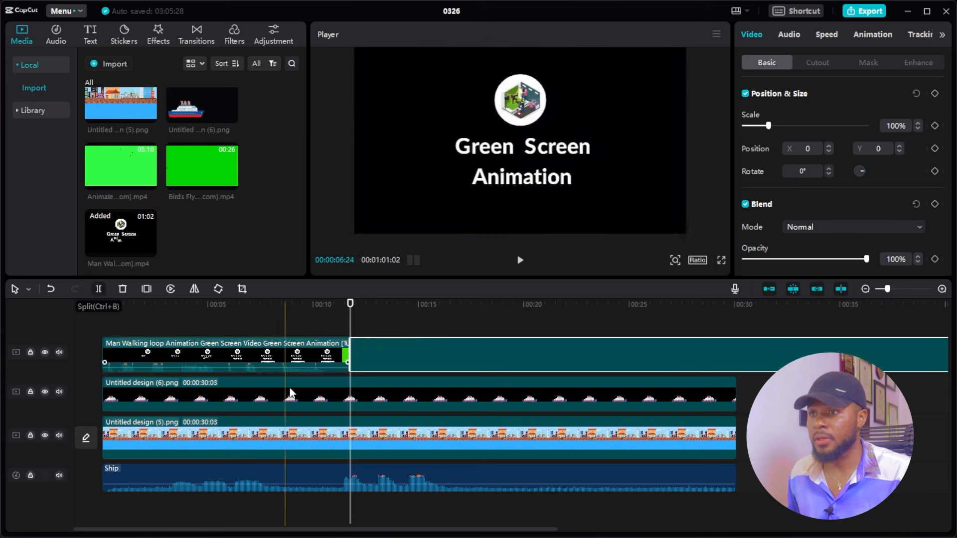
left_click(299, 354)
key("Delete")
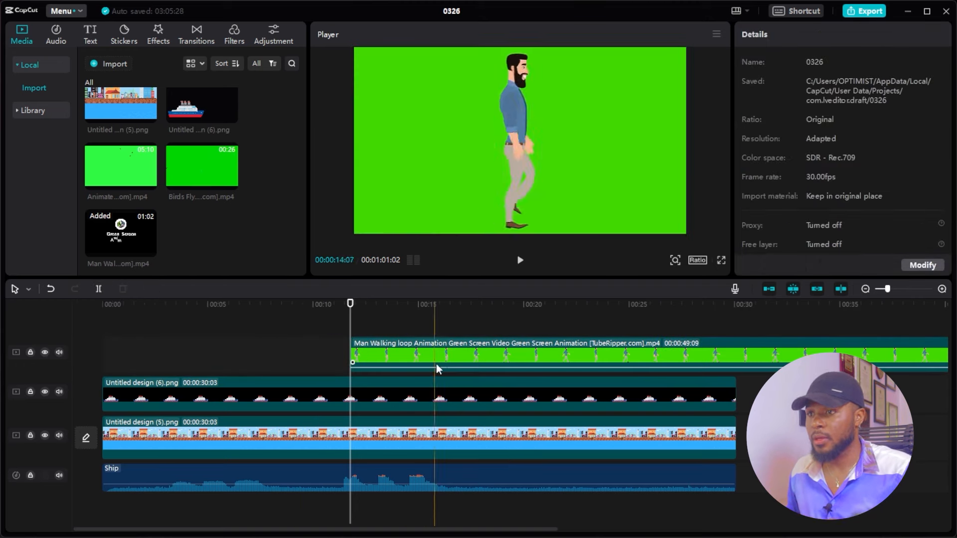
left_click_drag(442, 357, 148, 365)
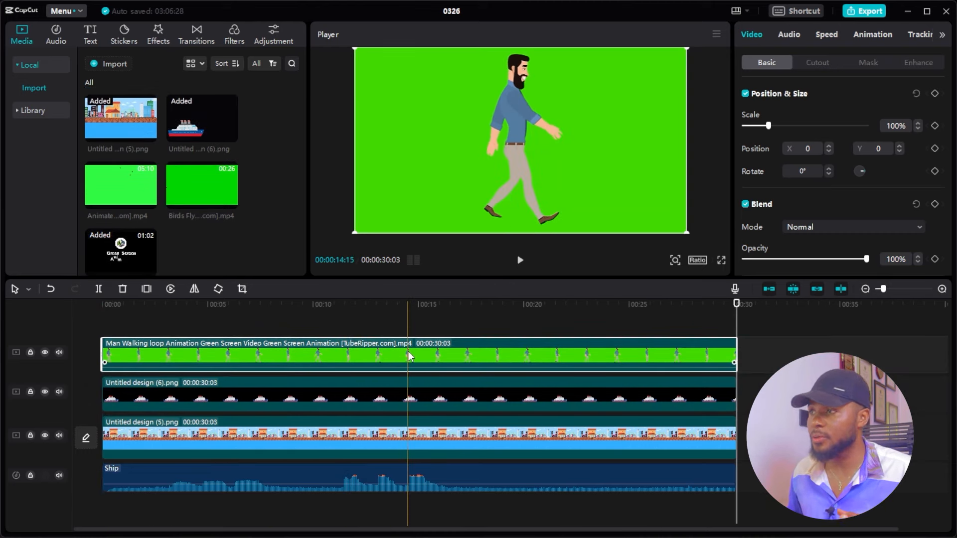
Step: Remove the walking-man clip's green background with Chroma key, picking the green and setting the strength to 74 and shadow to 0
left_click(818, 62)
left_click(746, 94)
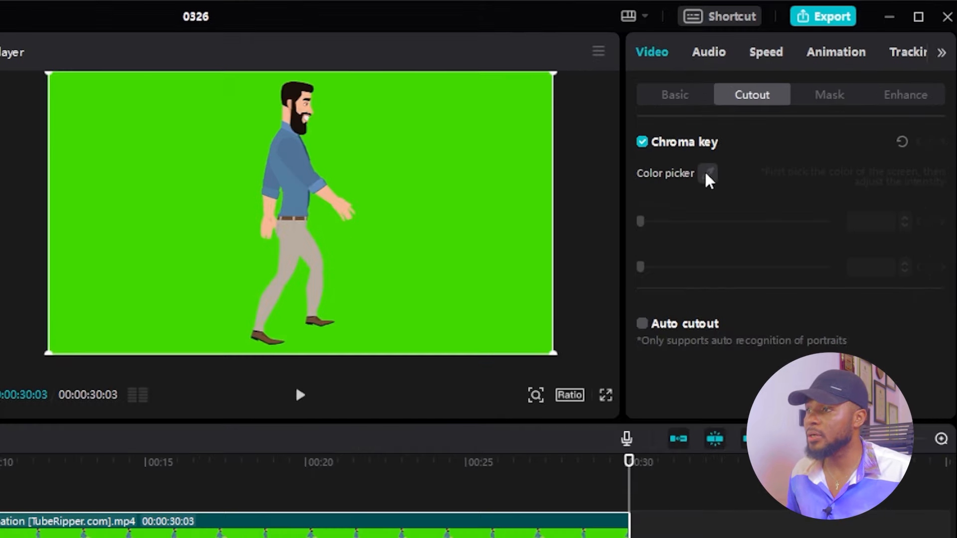
left_click(707, 174)
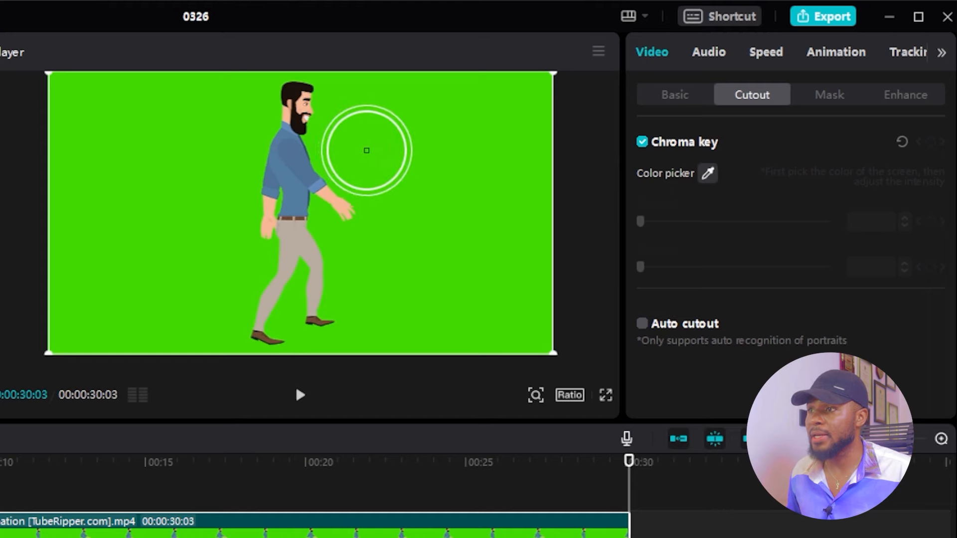
left_click(351, 151)
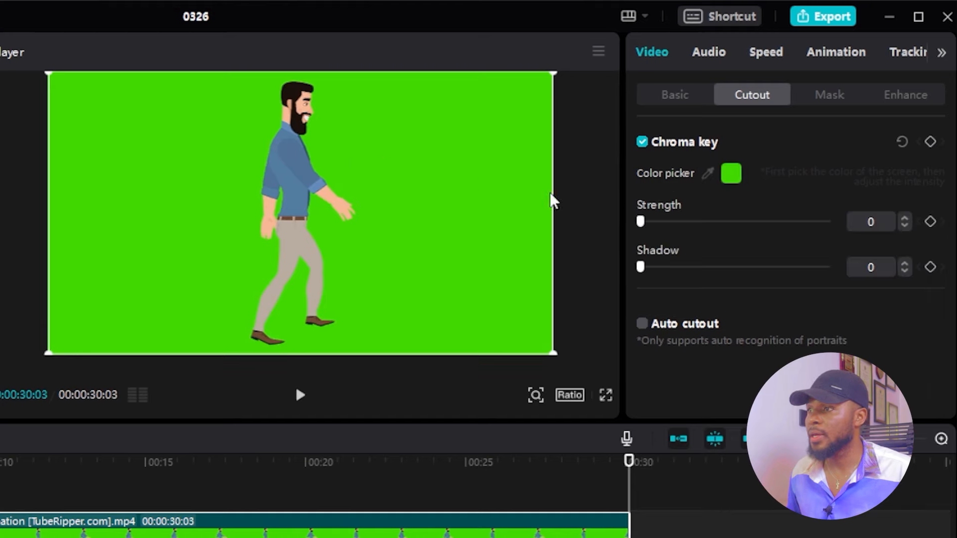
left_click_drag(642, 221, 758, 223)
left_click_drag(640, 270, 502, 252)
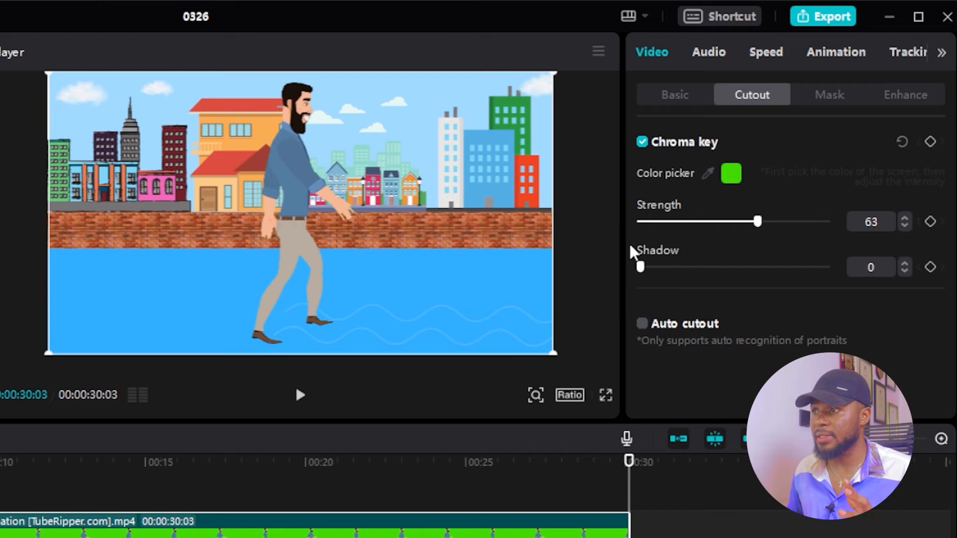
left_click_drag(787, 229, 778, 228)
left_click_drag(146, 524, 180, 528)
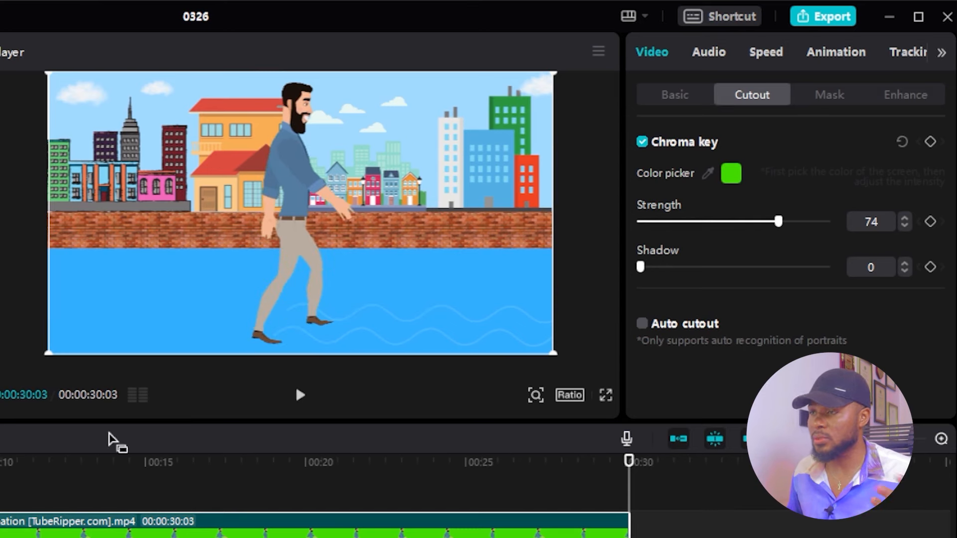
Step: Scale the walking man down to 20% and place him in front of the orange house at about X -688, Y 339
left_click(666, 91)
left_click_drag(678, 191, 656, 193)
left_click_drag(320, 231, 238, 190)
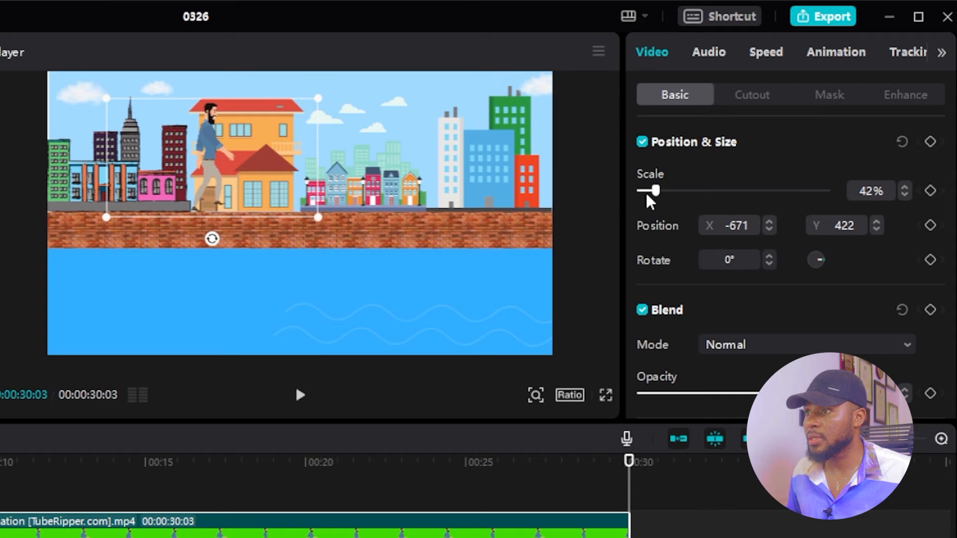
mouse_move(655, 191)
left_mouse_down()
mouse_move(643, 192)
mouse_move(652, 193)
left_mouse_up()
left_click_drag(230, 140, 225, 151)
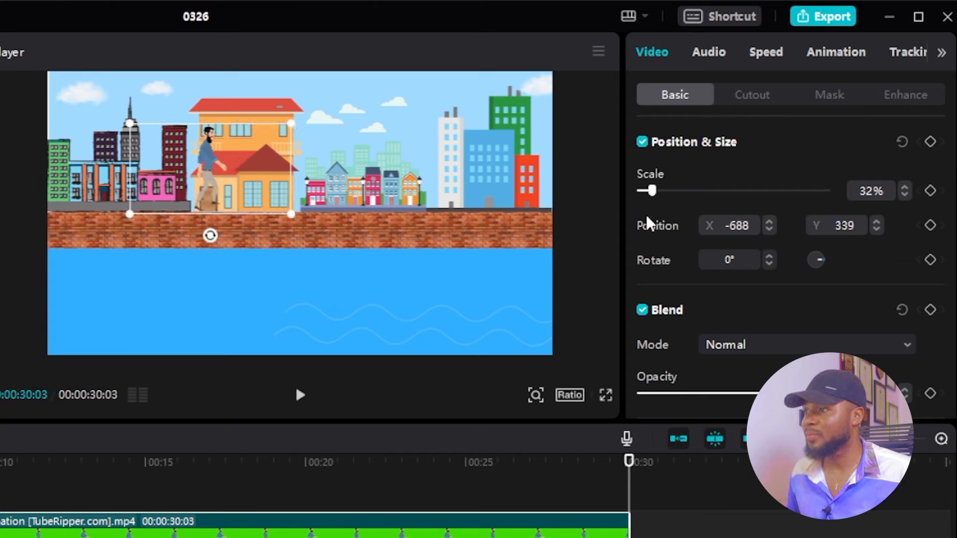
left_click_drag(652, 192, 647, 192)
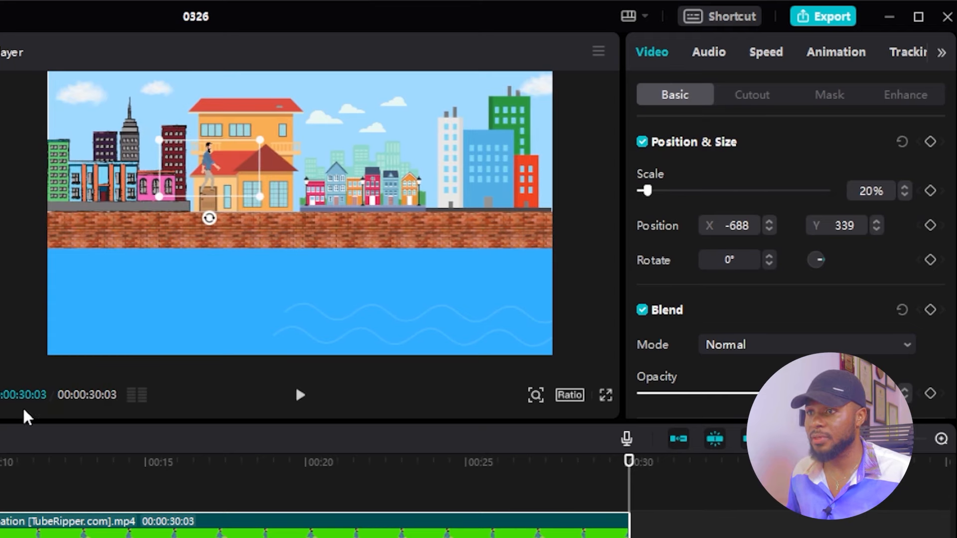
Step: Enlarge the preview and stand the man on the road by the orange house's door at about X -747, Y 225, scaled to 21%
left_click_drag(23, 423, 22, 537)
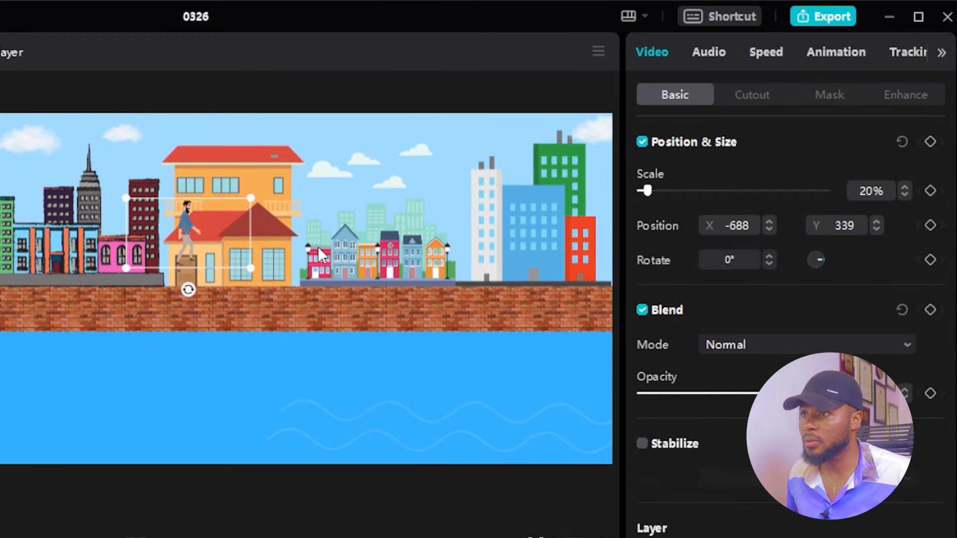
left_click_drag(210, 236, 200, 256)
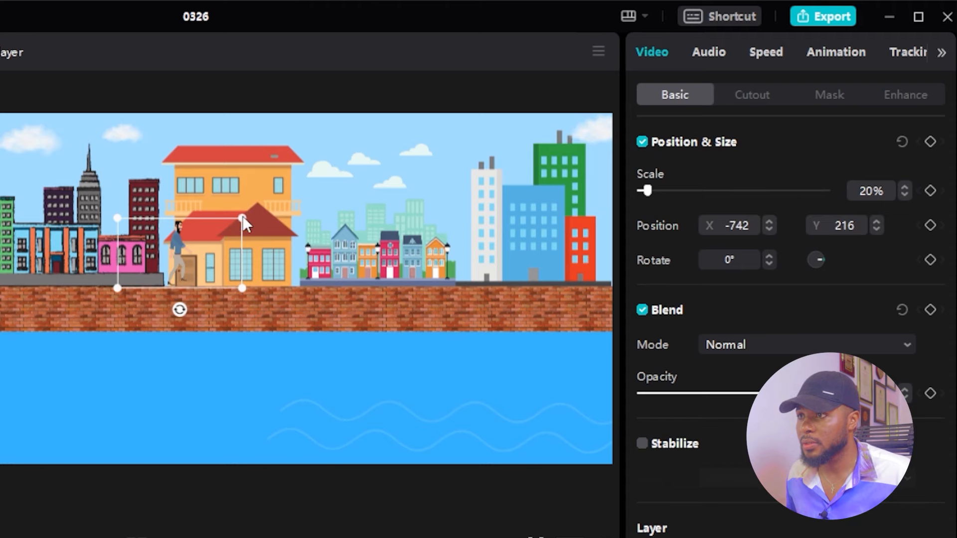
left_click_drag(244, 219, 248, 217)
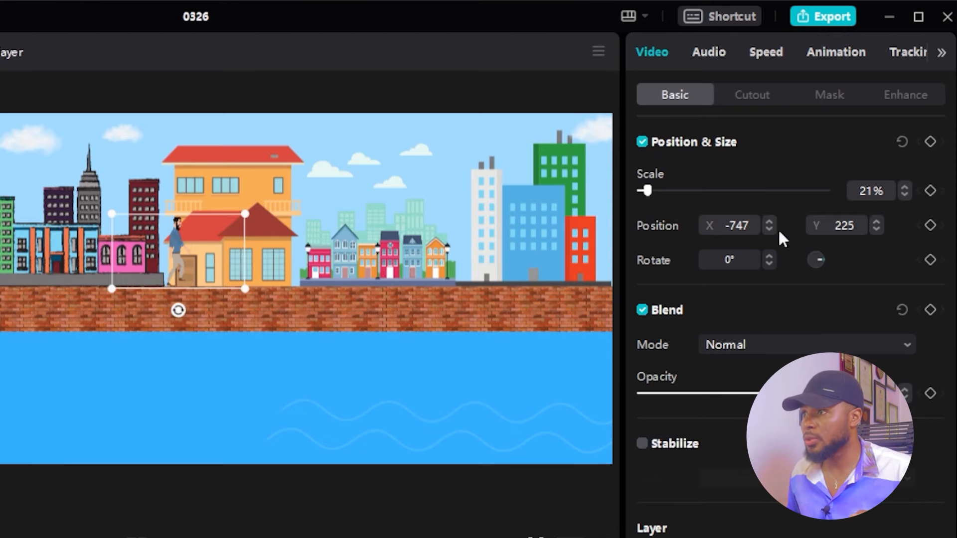
Step: Add a position keyframe for the man at the door and move him along the road past the orange house further on in the clip
left_click(929, 226)
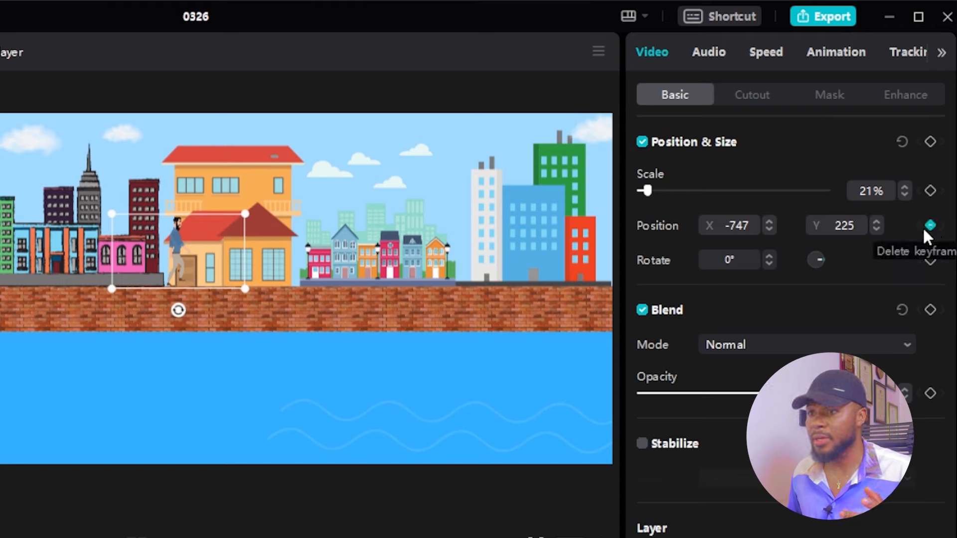
key("space")
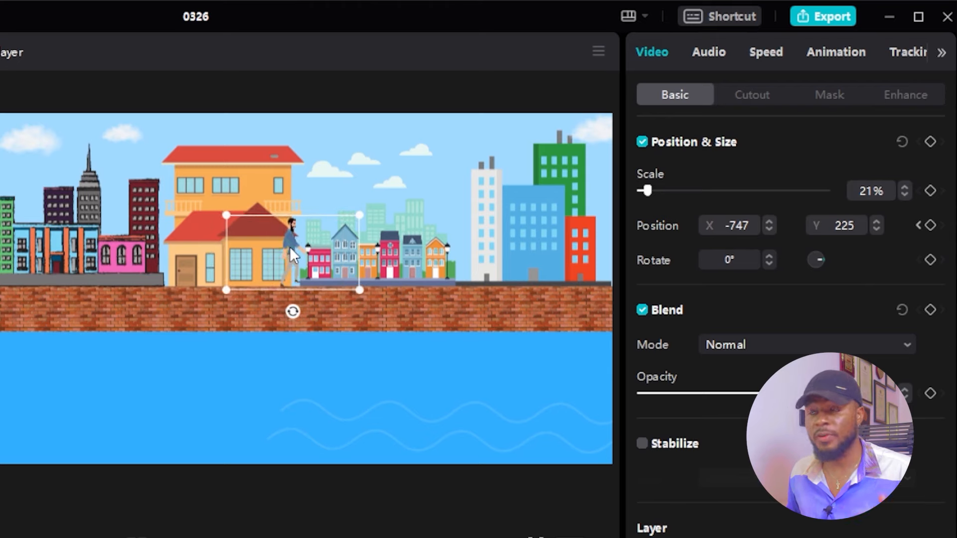
left_click_drag(290, 248, 290, 250)
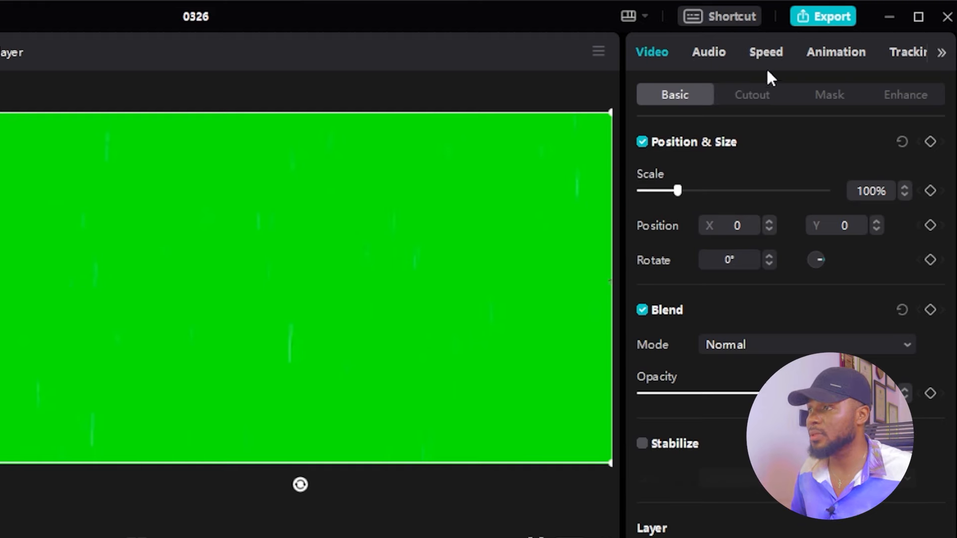
Step: Remove the flying-birds clip's green background with Chroma key, picking the green and raising the strength to 89
left_click(760, 96)
left_click(641, 142)
left_click(709, 169)
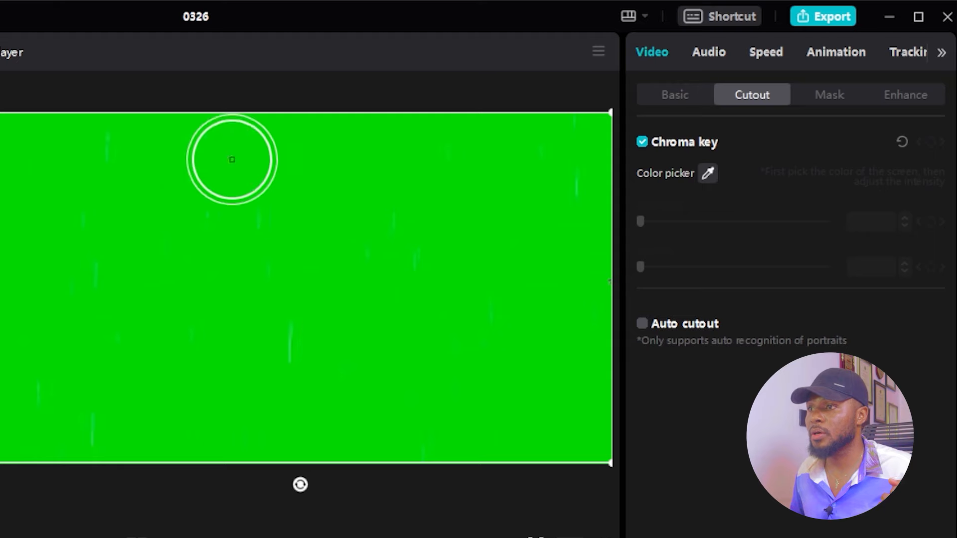
left_click(162, 156)
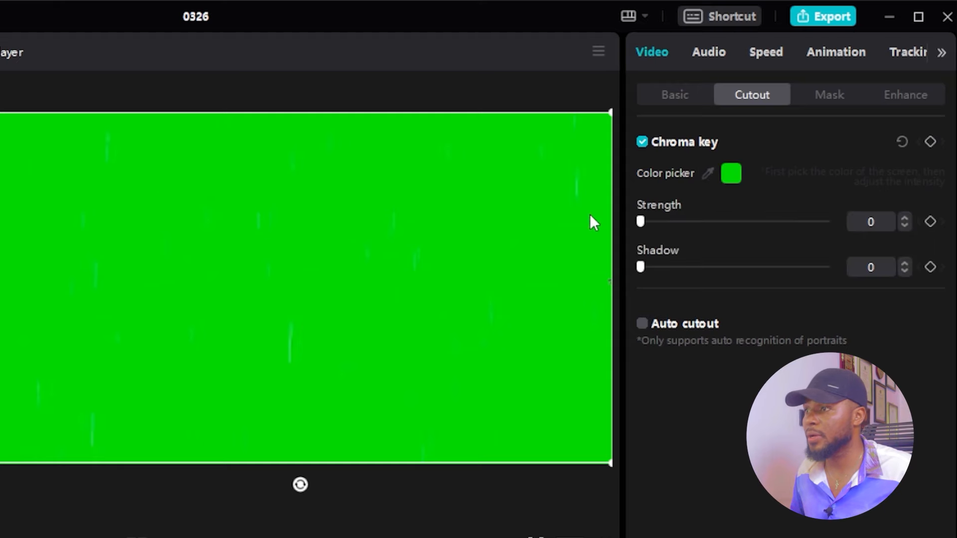
left_click_drag(666, 226, 685, 227)
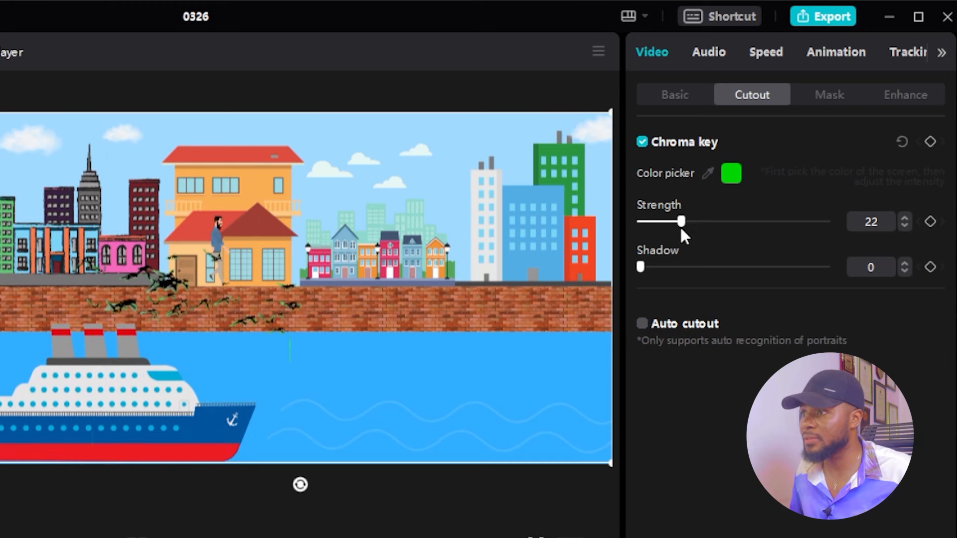
left_click_drag(683, 224, 734, 224)
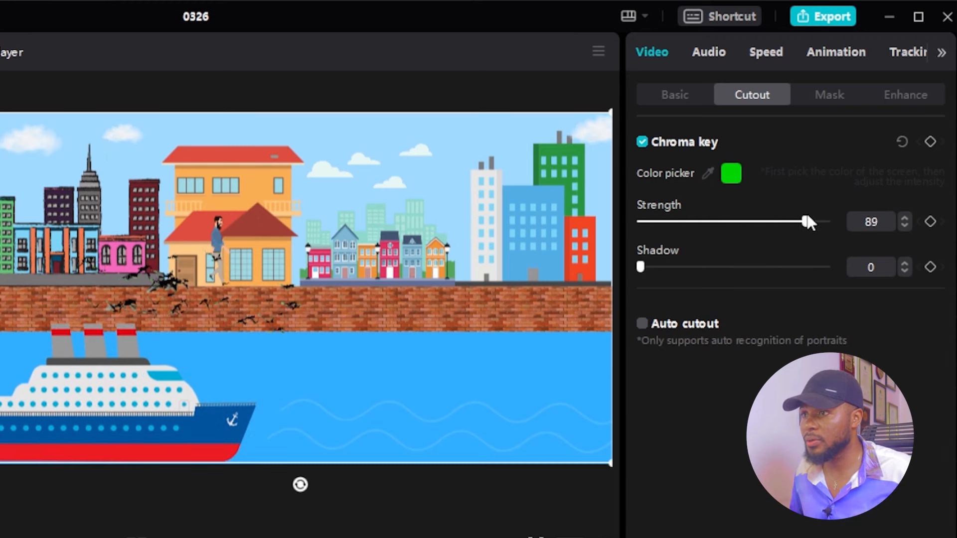
Step: Refine the flying birds' chroma key by setting its strength to 95 and shadow to 10
left_click_drag(819, 219, 818, 219)
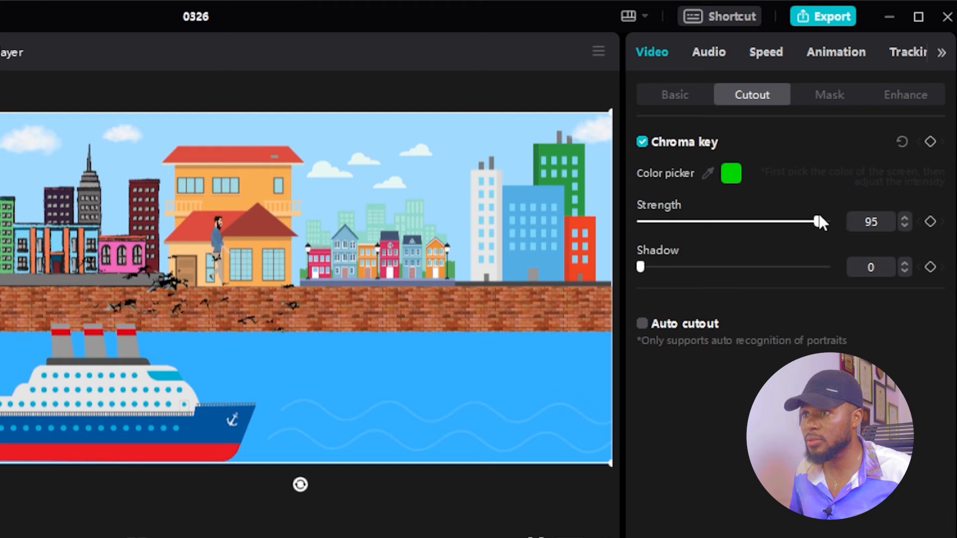
mouse_move(641, 267)
left_mouse_down()
mouse_move(674, 267)
mouse_move(644, 267)
mouse_move(659, 267)
left_mouse_up()
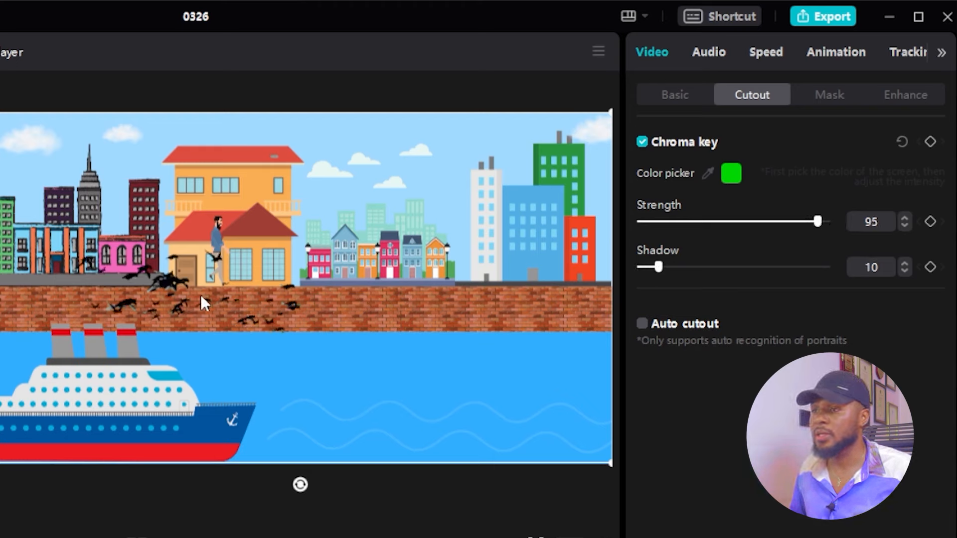
Step: Resize the flock of birds, position it in the sky over the city, and play the scene from the start
left_click_drag(206, 291, 235, 270)
left_click_drag(474, 239, 389, 243)
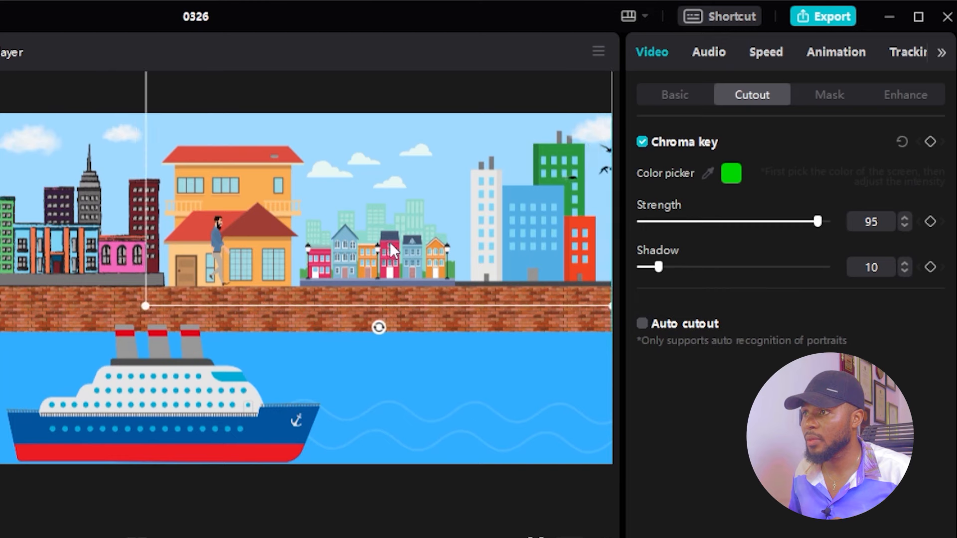
left_click_drag(145, 311, 1, 335)
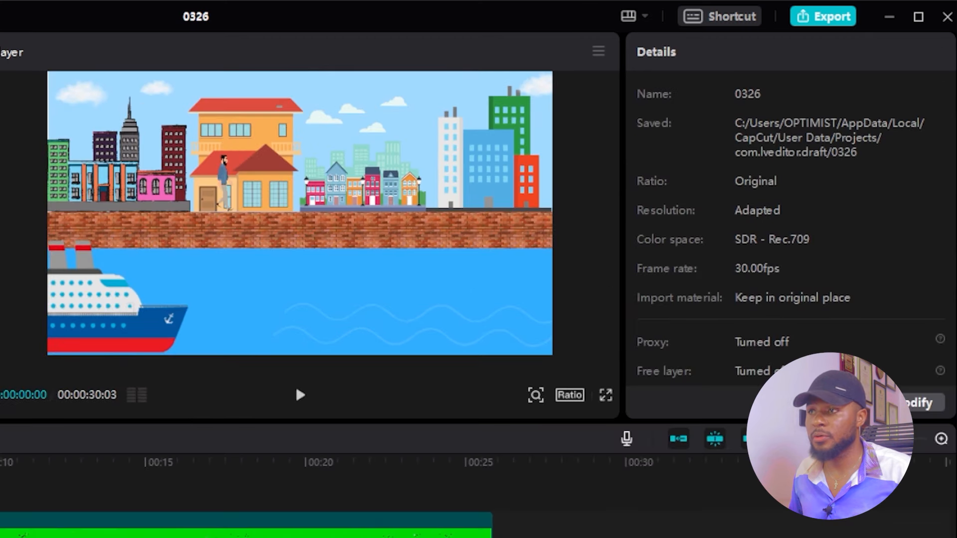
key("space")
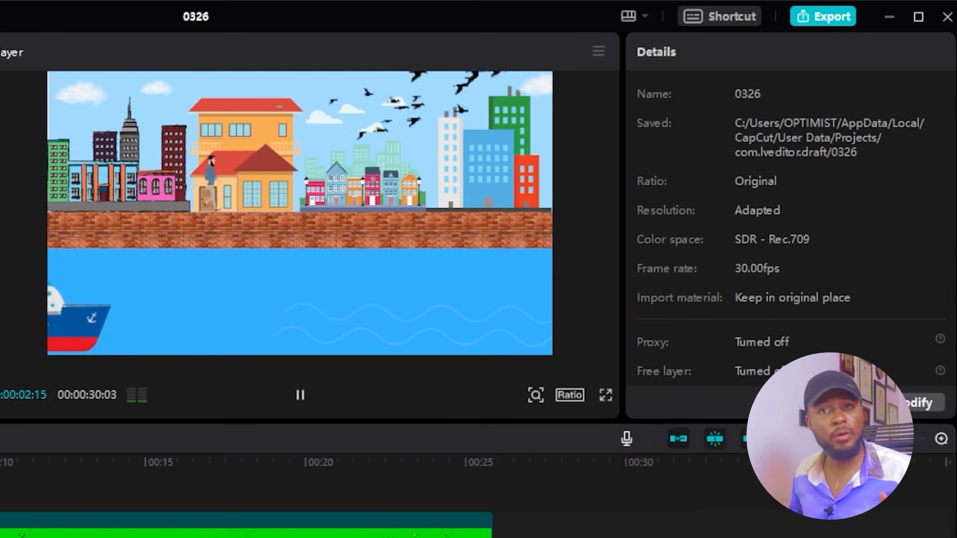
key("space")
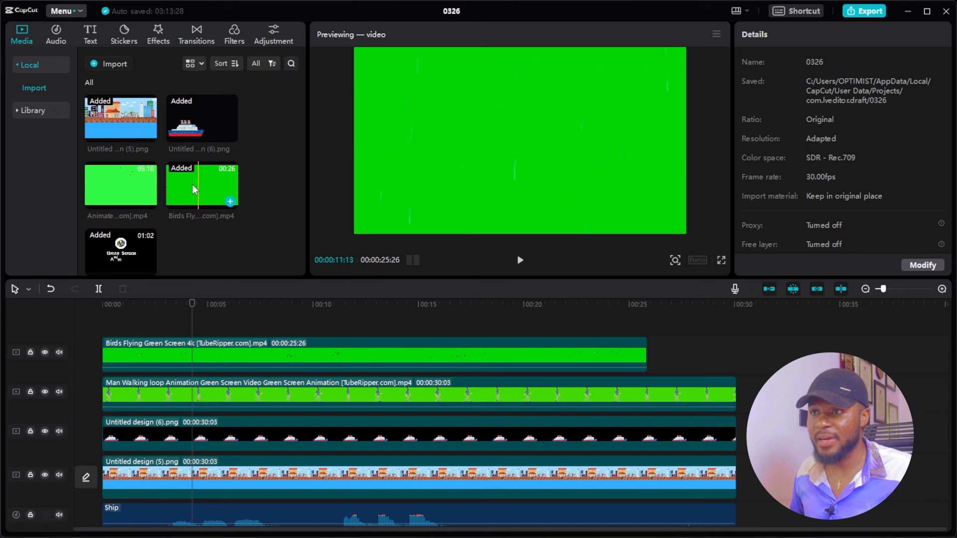
Step: Add the Animated Butterfly green-screen clip on a new track above the birds and trim off about its first 15 seconds
left_click_drag(111, 194, 81, 325)
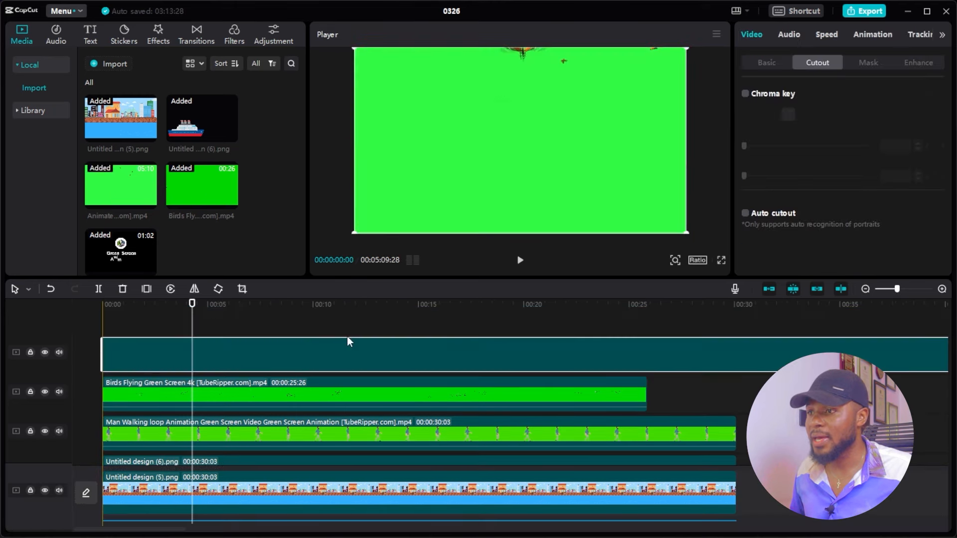
left_click(426, 317)
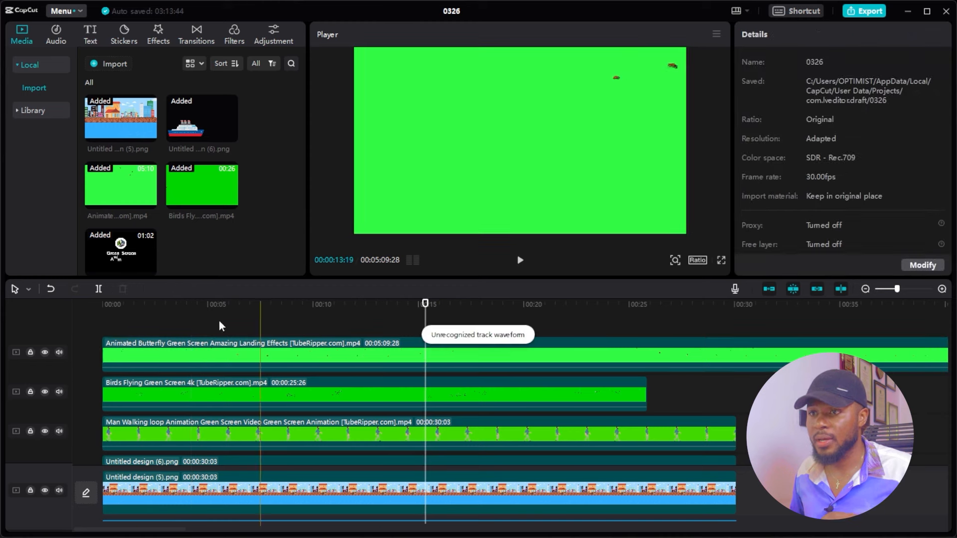
left_click(202, 339)
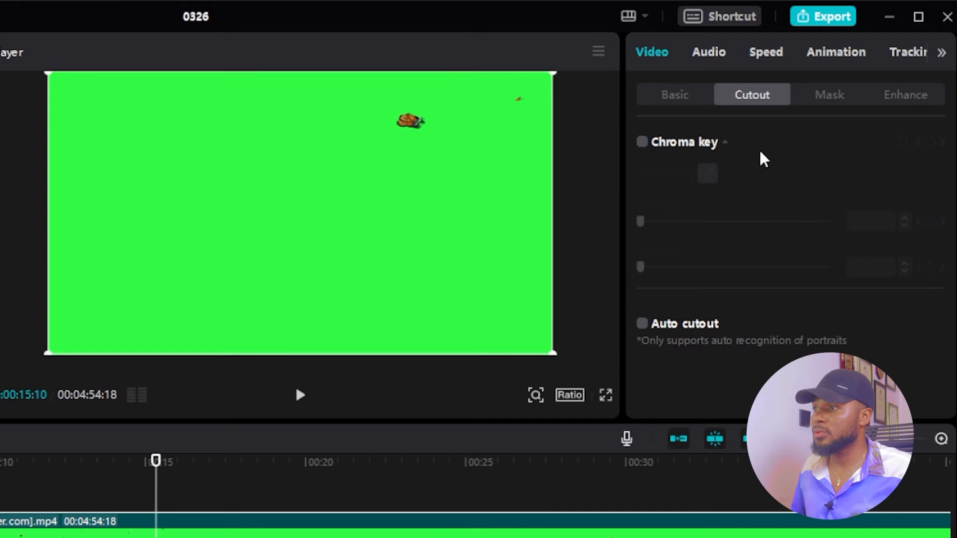
Step: Remove the butterfly clip's green background with Chroma key, picking the green and setting the strength to 88, and preview the scene
left_click(644, 143)
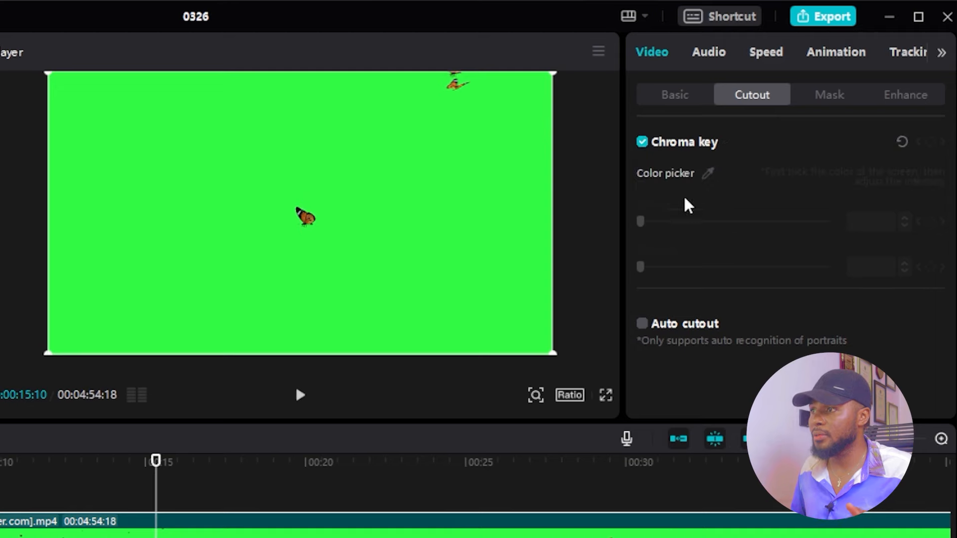
left_click(707, 173)
left_click(288, 161)
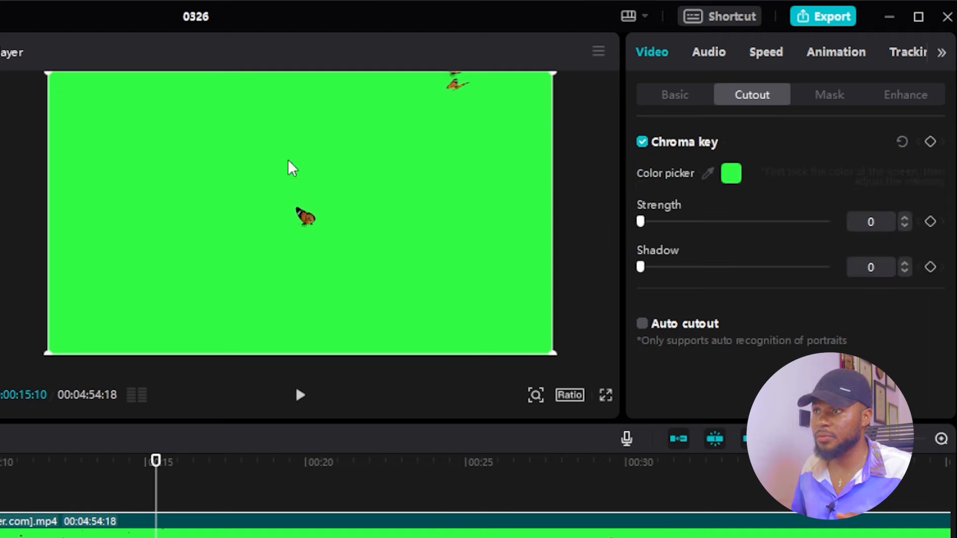
left_click_drag(641, 222, 804, 249)
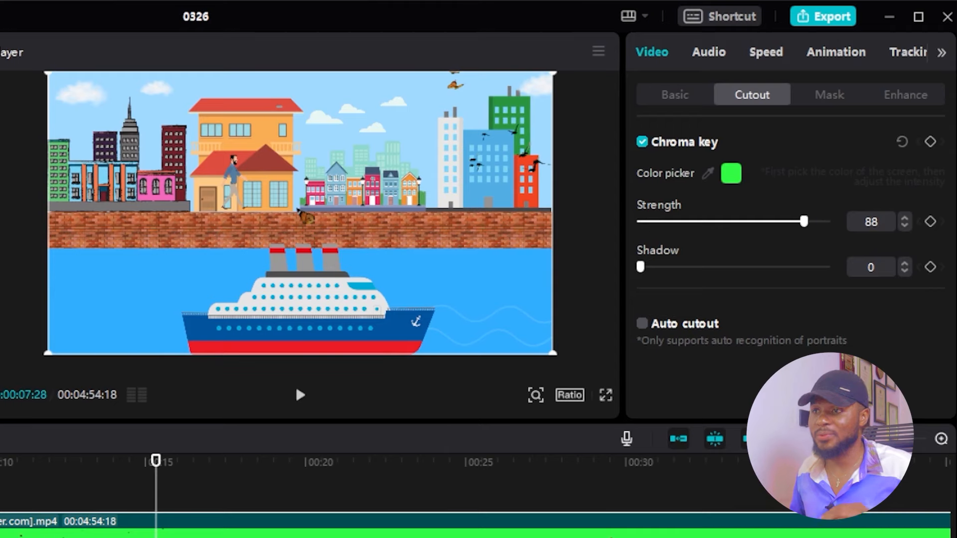
left_click(1, 463)
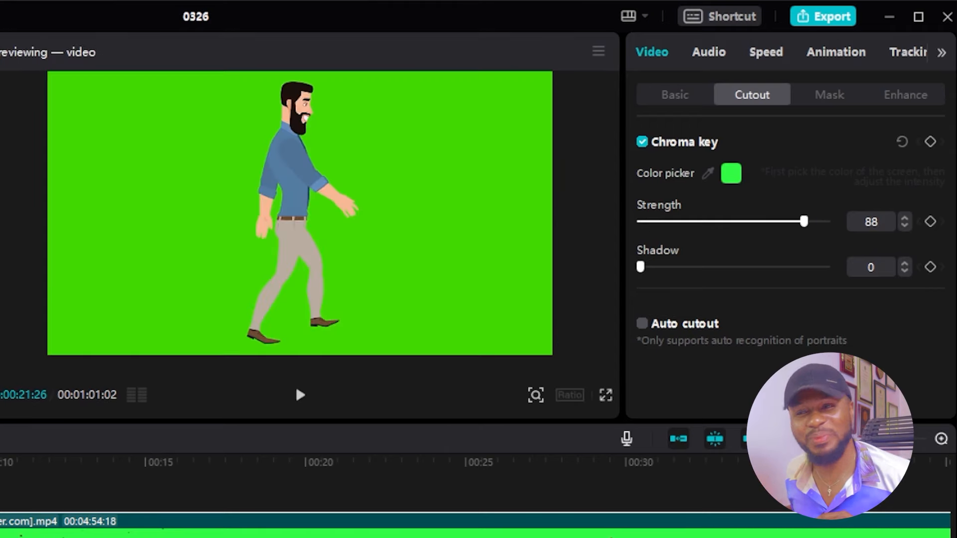
key("space")
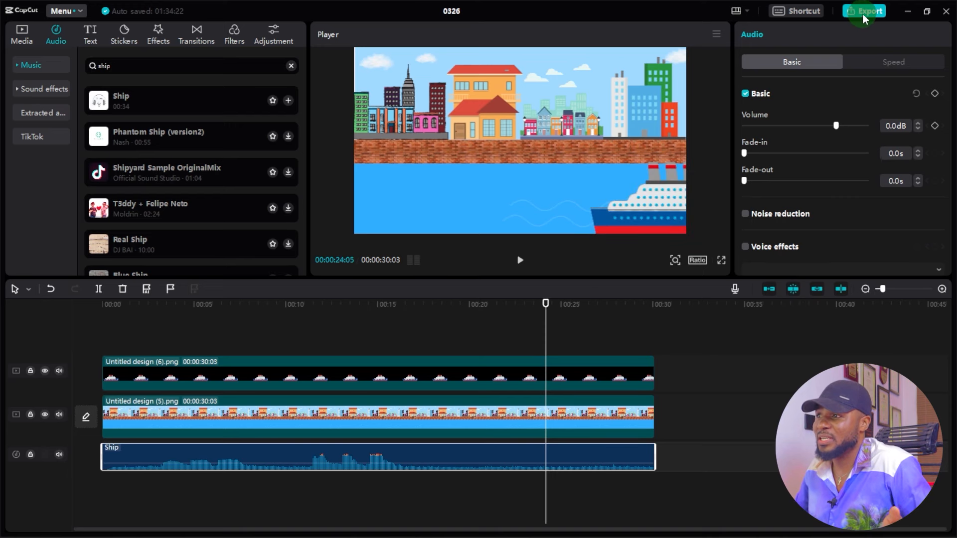
Step: Open the export settings for the project titled 0326 and start choosing the destination folder
left_click(863, 11)
left_click(562, 134)
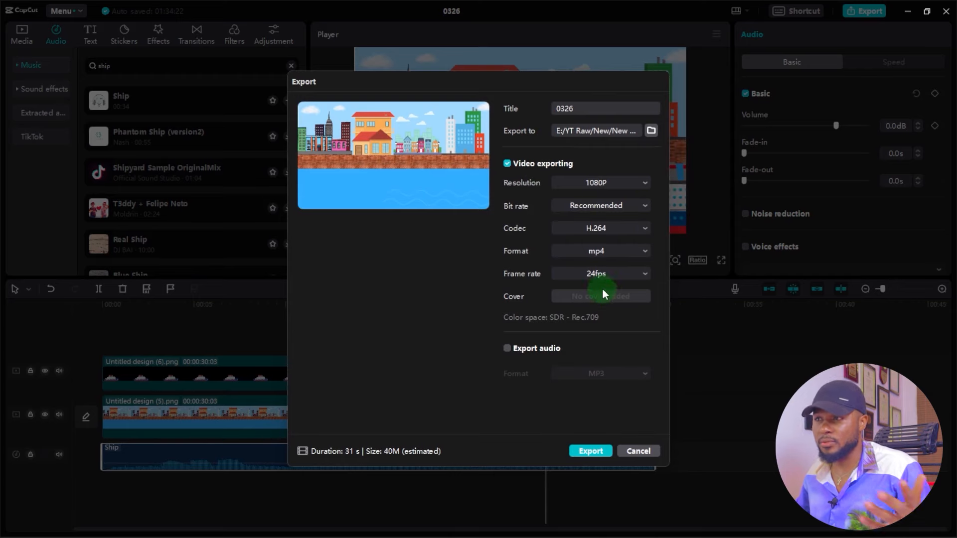
left_click(651, 130)
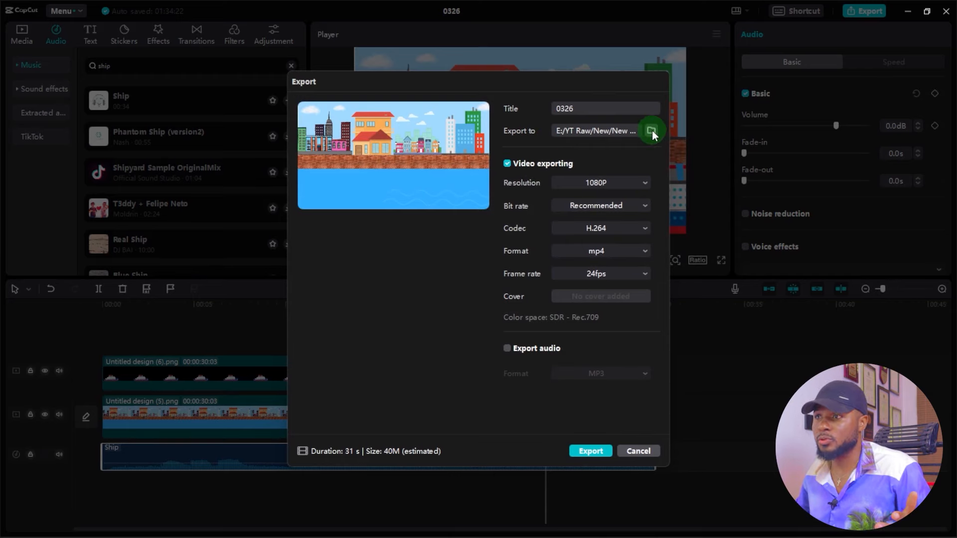